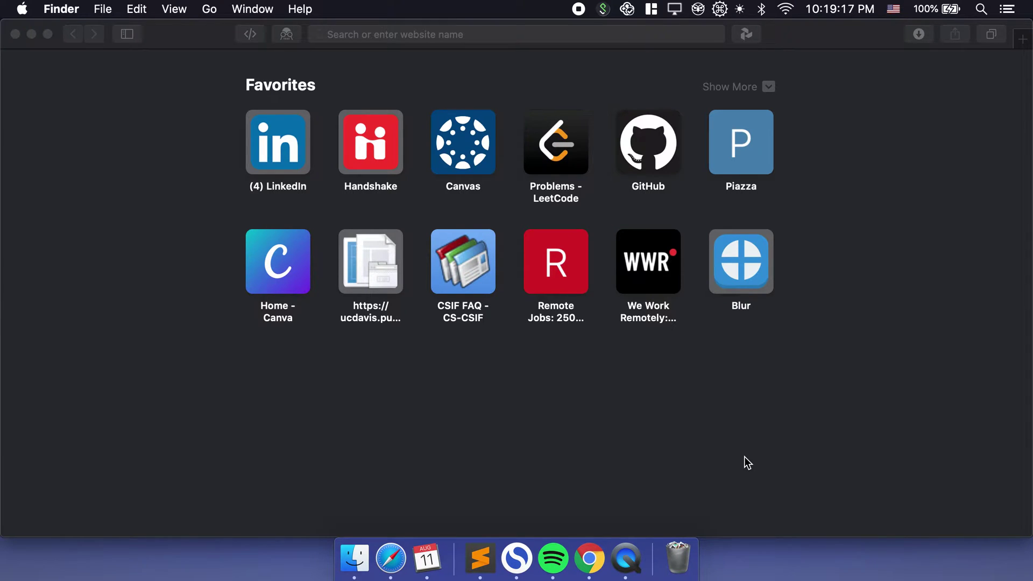
- Search YouTube for 'graham stephan' from Safari's address bar
left_click(748, 463)
type("gra")
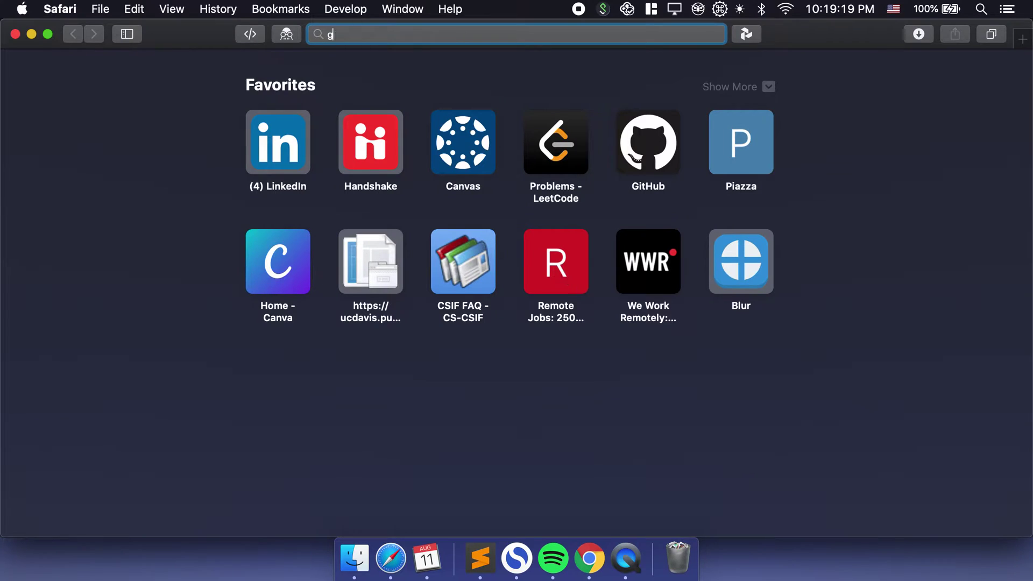
key("BackSpace")
key("BackSpace")
key("BackSpace")
key("BackSpace")
type("you")
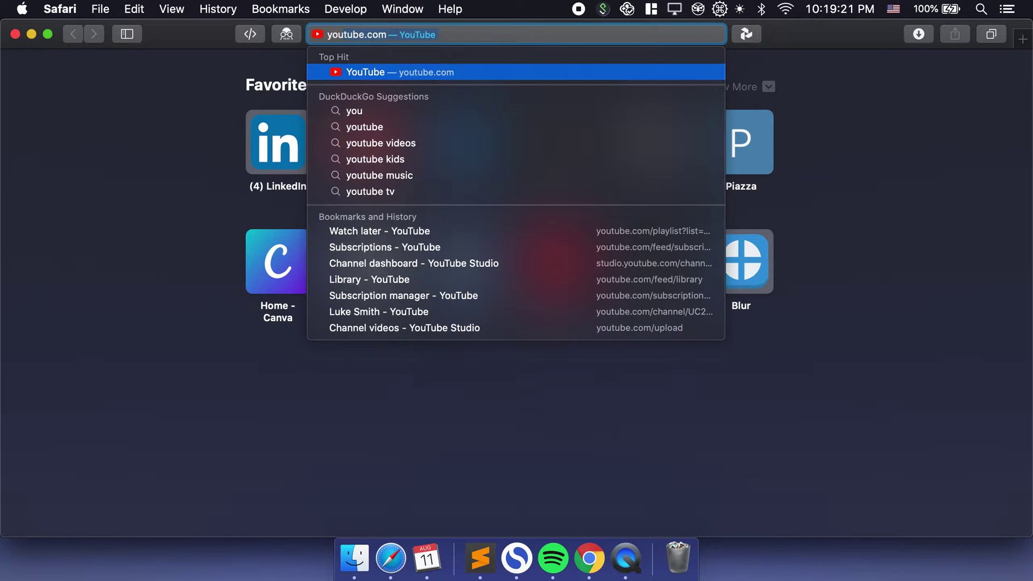
type("tube.com graha")
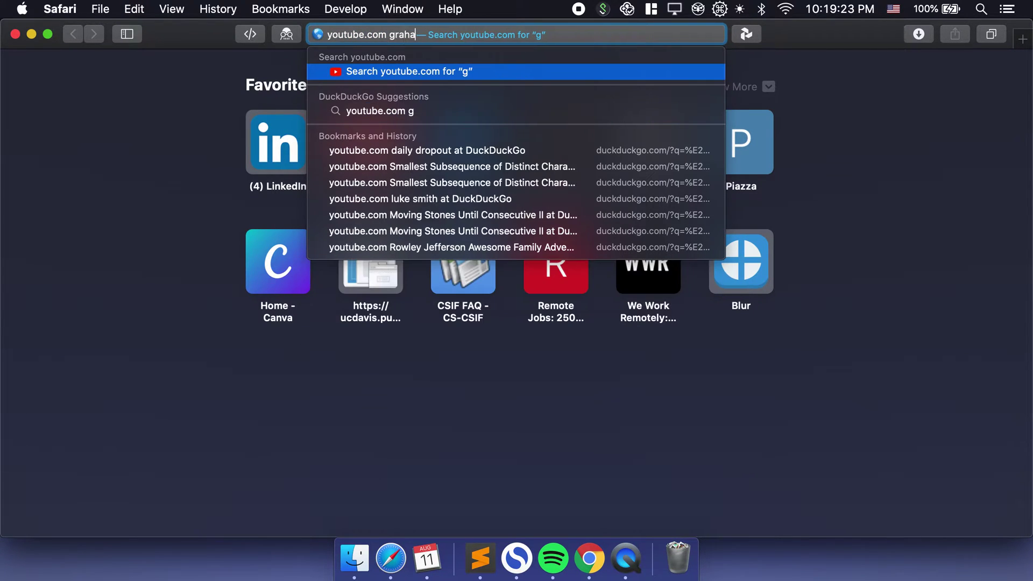
type("m stephan")
key("Return")
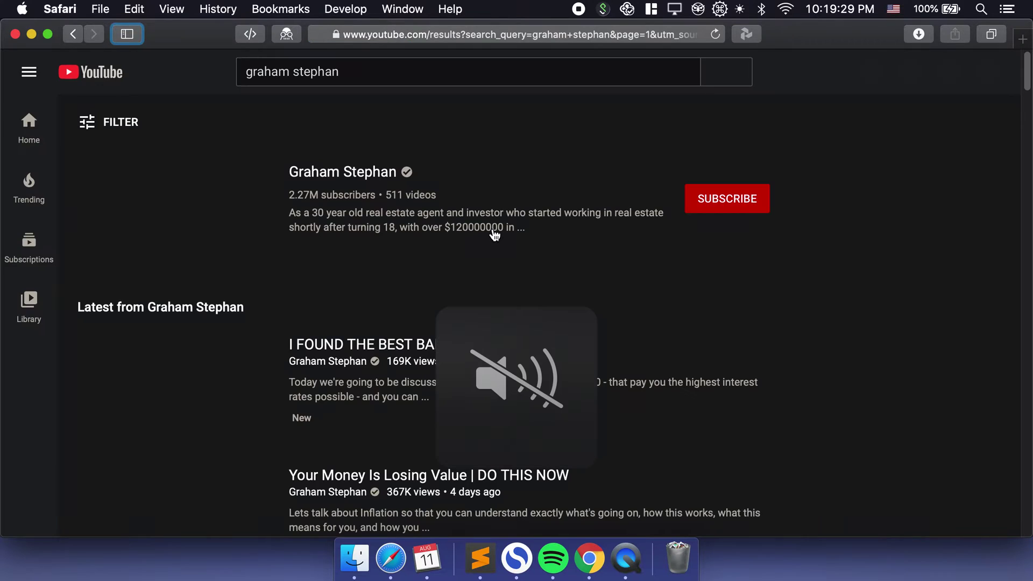
- Open 'I FOUND THE BEST BANK ACCOUNTS OF 2020', skip its ad, pause it, and open a new tab
scroll(161, 320, "down", 3)
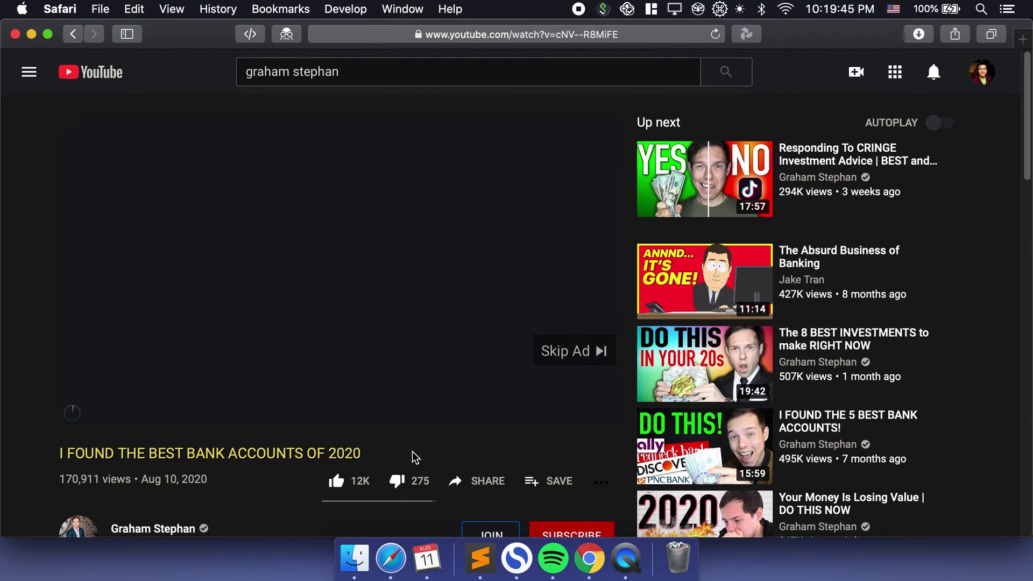
left_click(564, 360)
key("space")
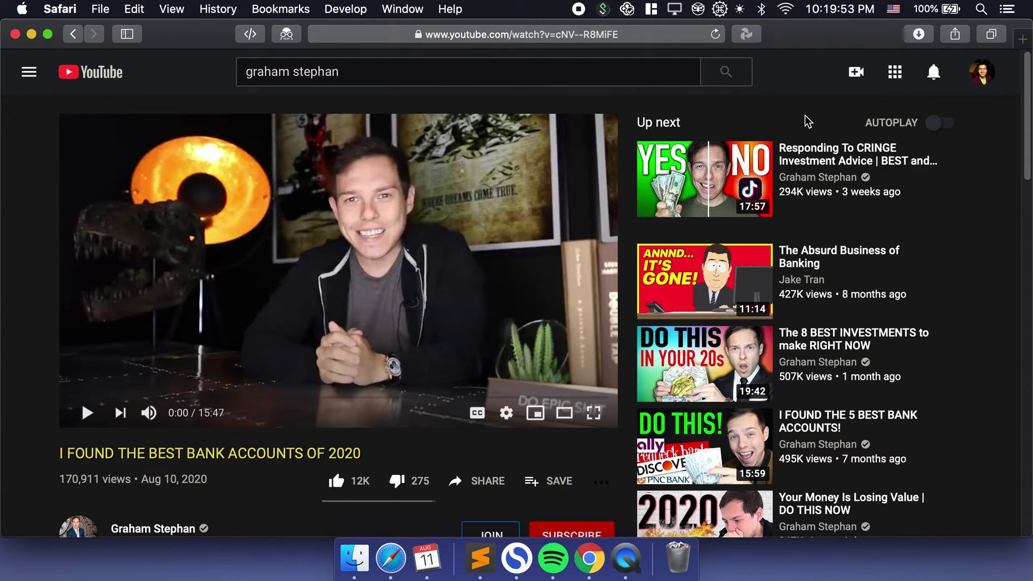
key("super+t")
- Search DuckDuckGo for 'youtube autoplay turns itself on' from history, then return to the video tab
type("y")
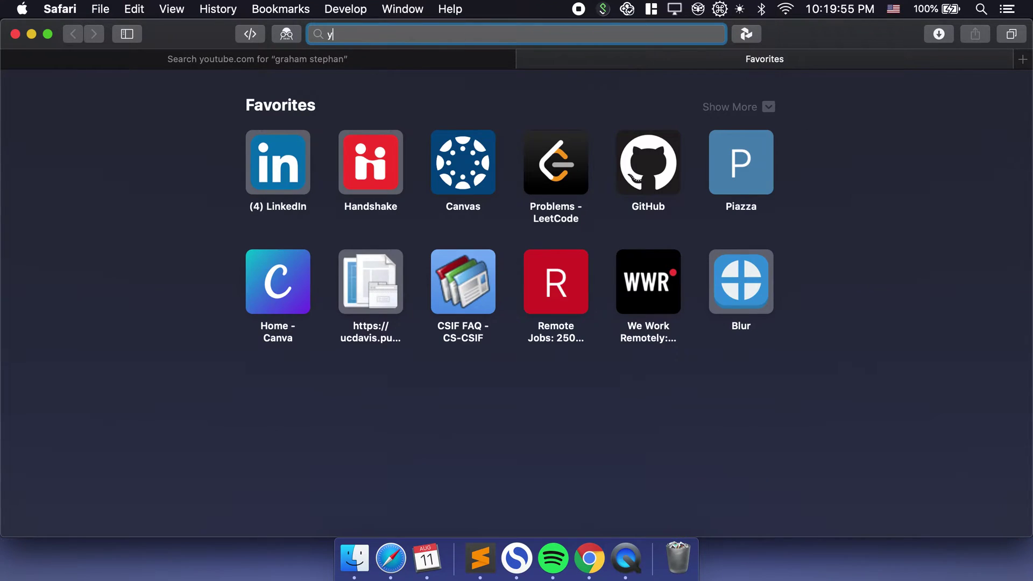
type("outube autoplay ")
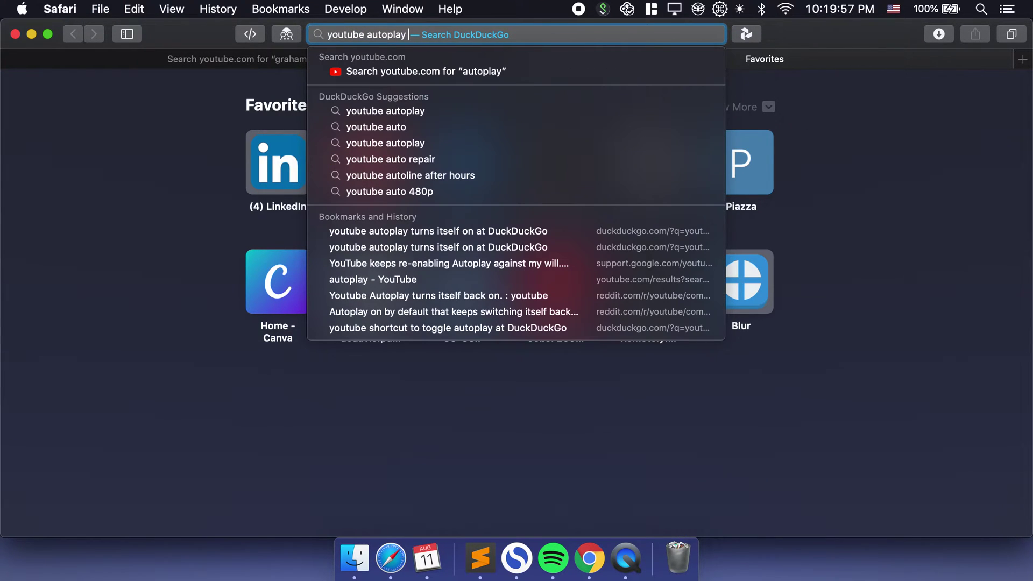
type("e")
key("Down")
key("Down")
key("Down")
key("Down")
key("Down")
key("Down")
key("Down")
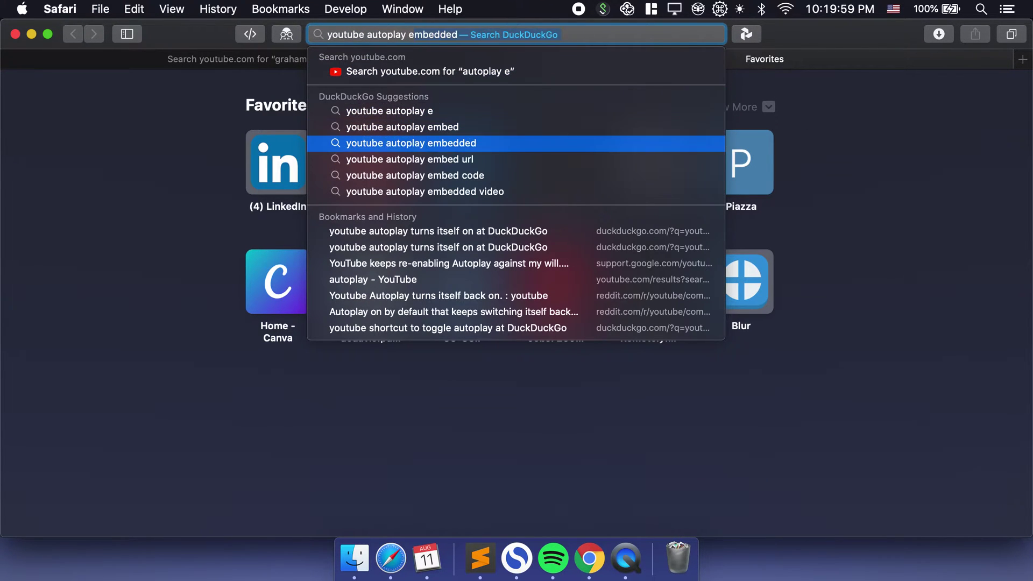
key("Return")
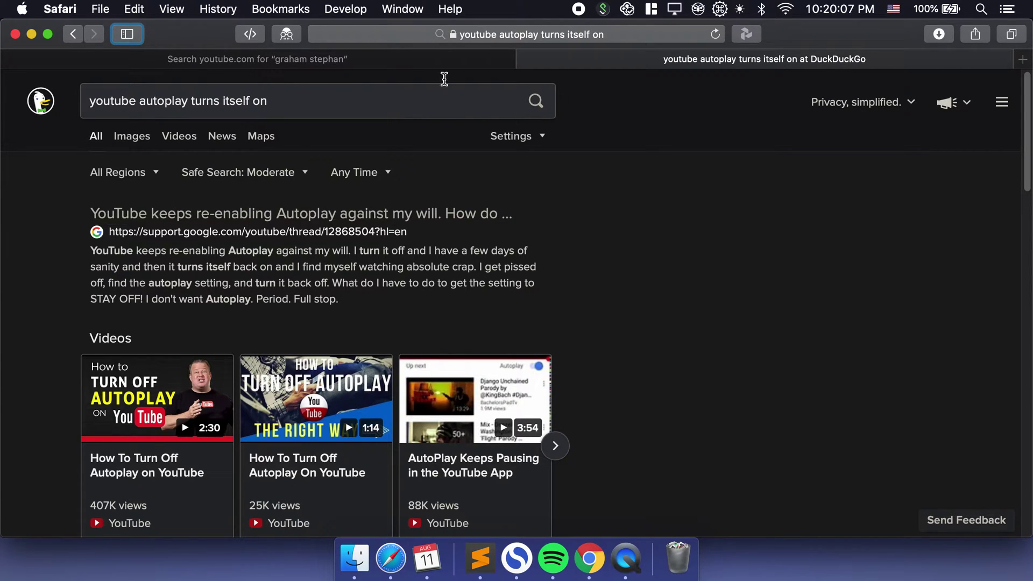
left_click(377, 65)
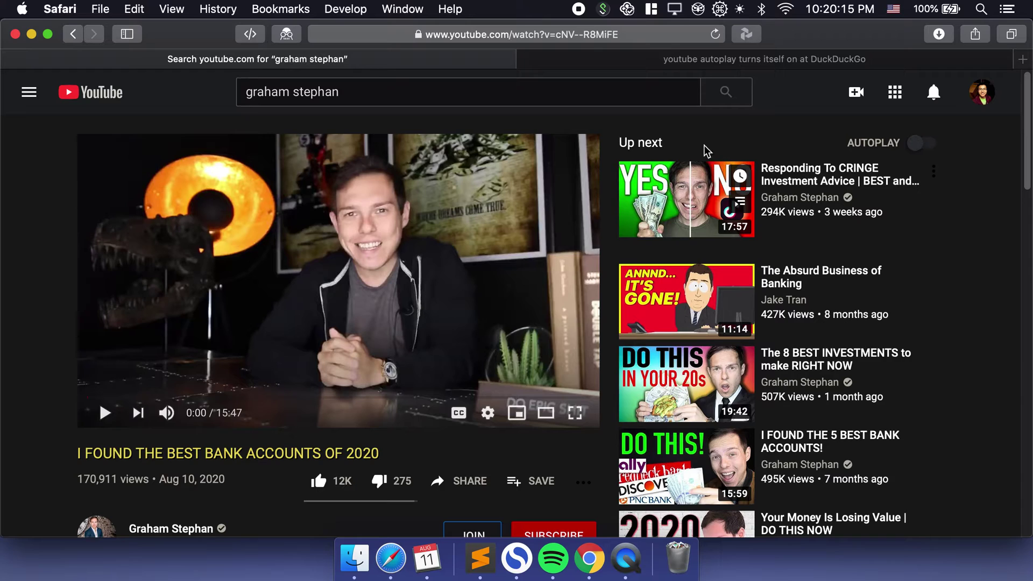
- Toggle the video's AUTOPLAY on, off and back on, then open the Userscripts manager
left_click(915, 143)
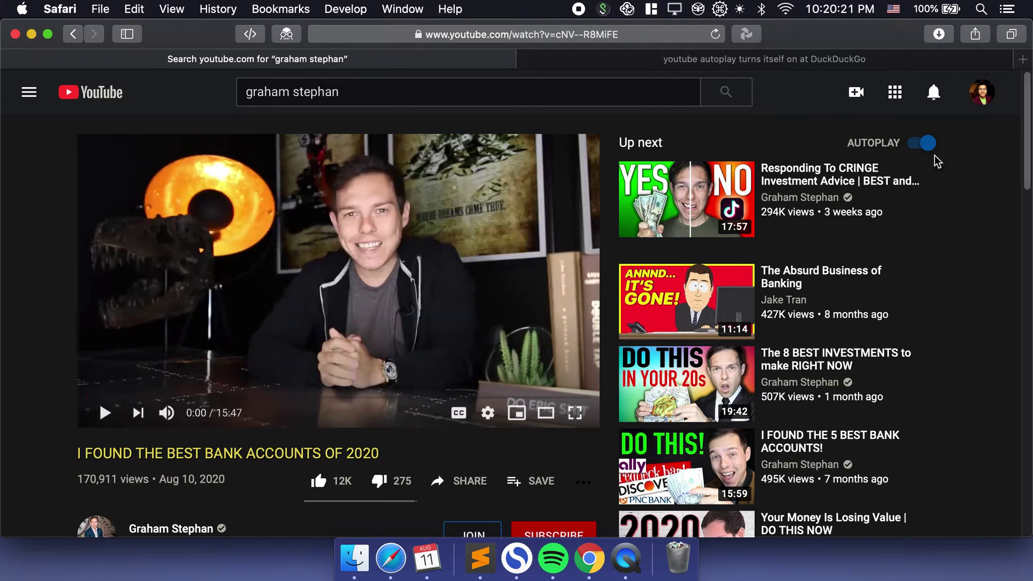
left_click(923, 144)
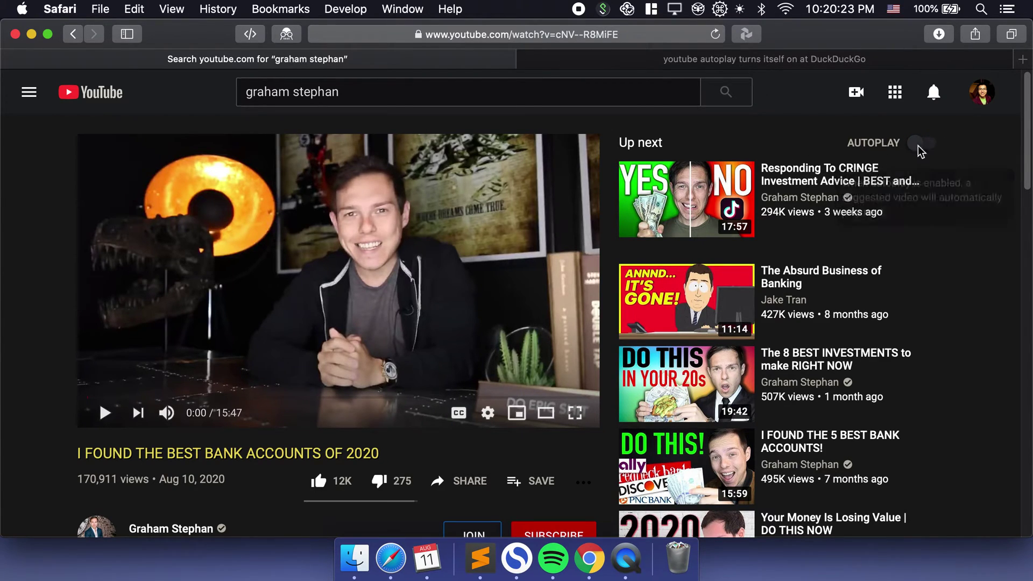
left_click(918, 145)
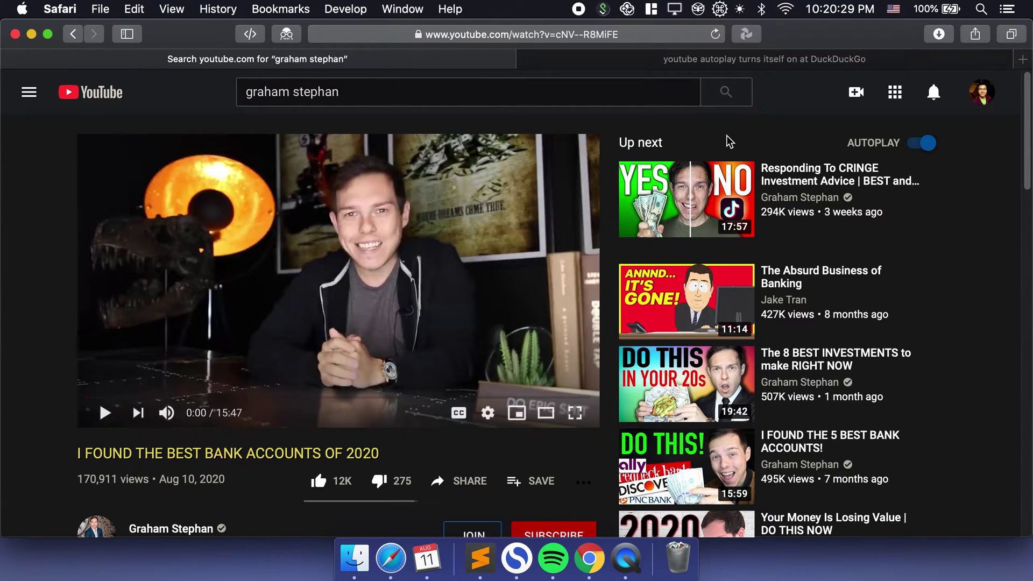
left_click(260, 37)
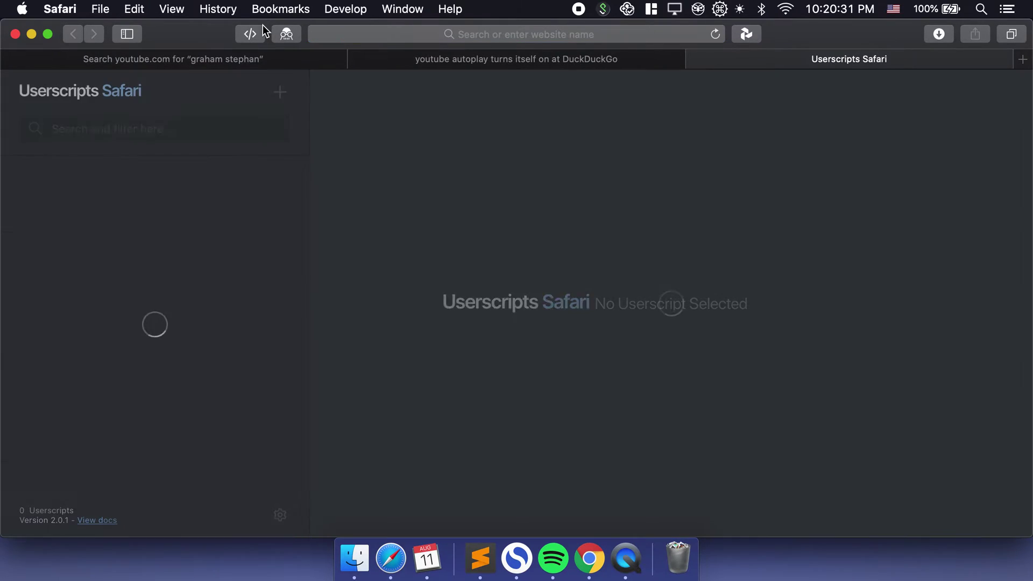
- Open the Disable YouTube AutoPlay script and review its setTimeout code on lines 6-10 and its description
left_click(151, 281)
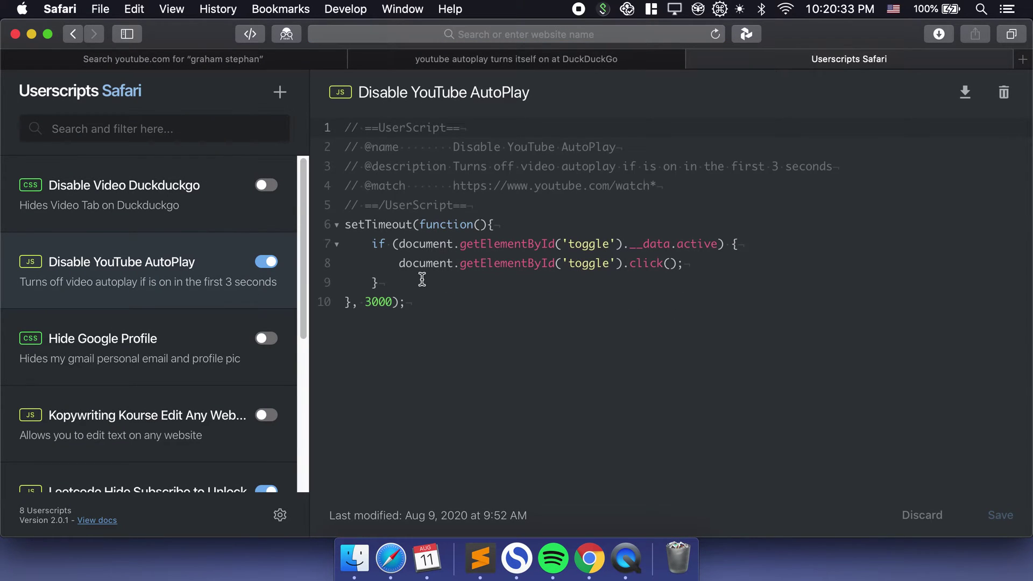
left_click_drag(376, 284, 335, 228)
left_click(524, 296)
left_click_drag(433, 305, 333, 231)
left_click(523, 297)
left_click_drag(435, 301, 345, 225)
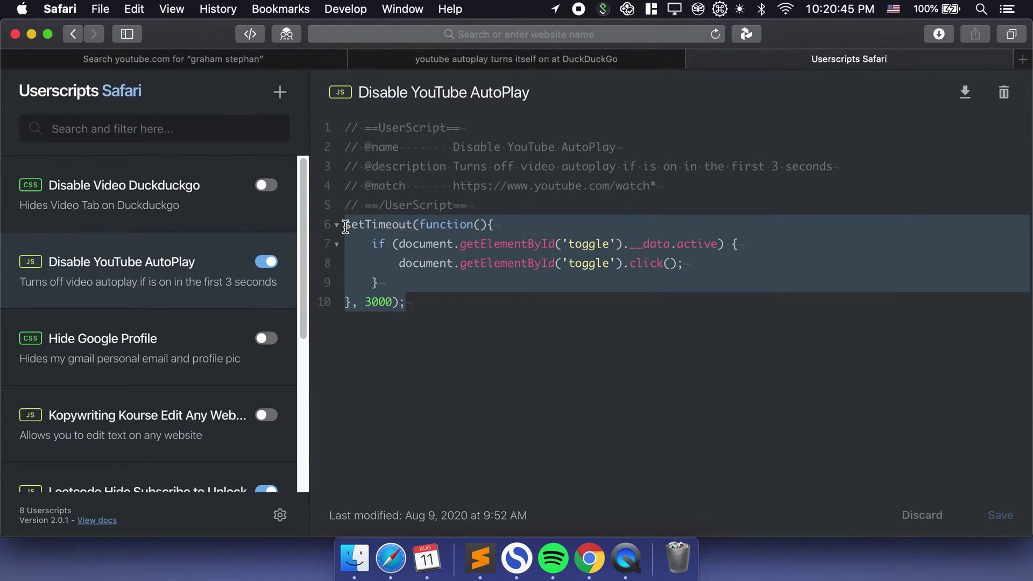
left_click(473, 247)
left_click_drag(460, 166, 845, 166)
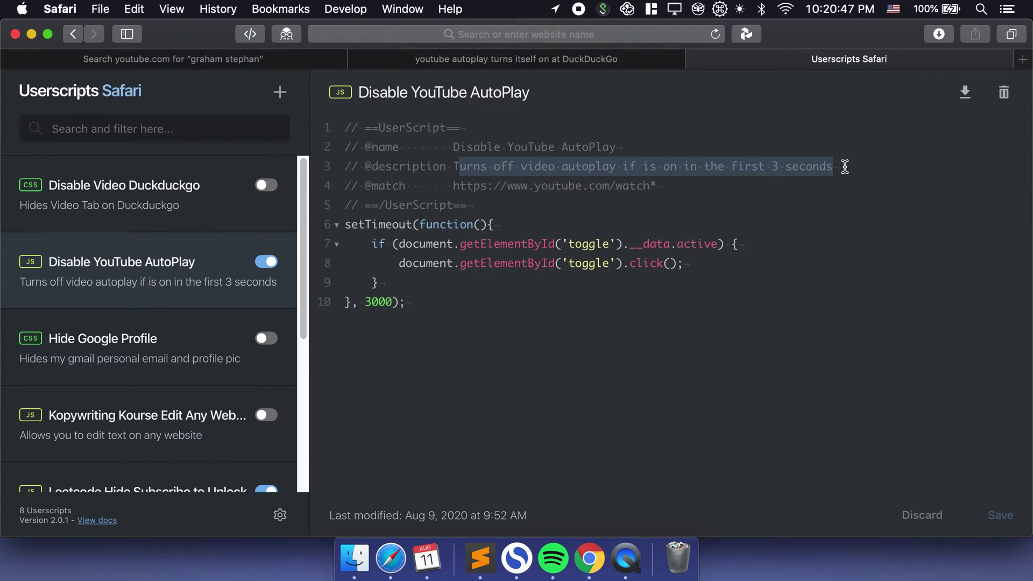
left_click(482, 347)
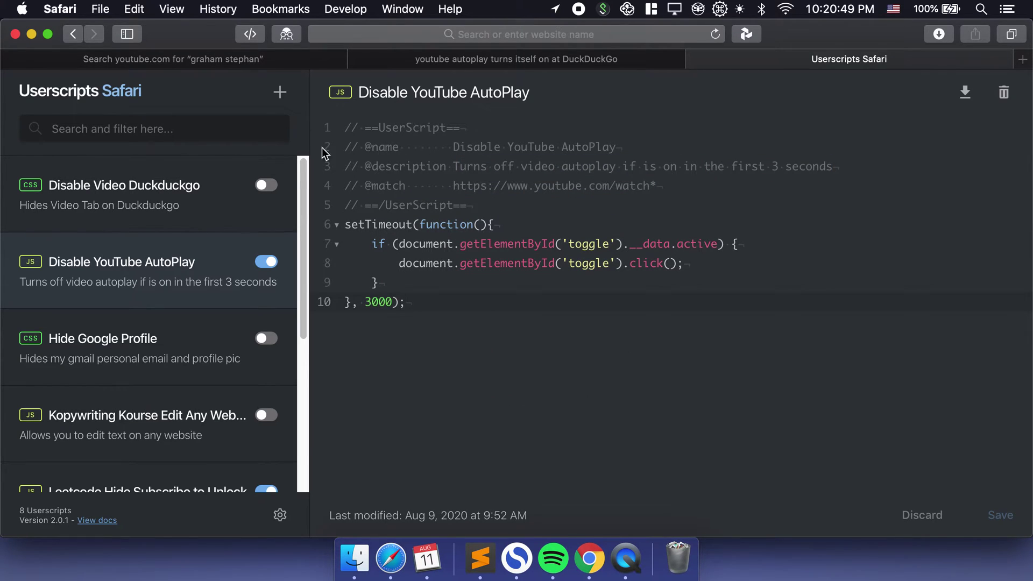
- Check the reloaded YouTube video, review the whole script, then return to the video
left_click(207, 60)
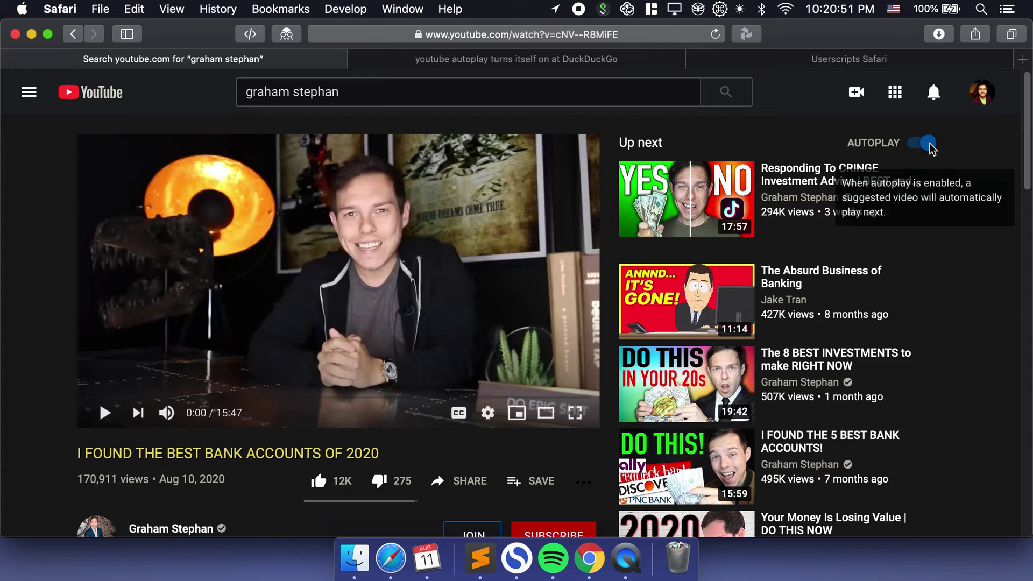
left_click(851, 68)
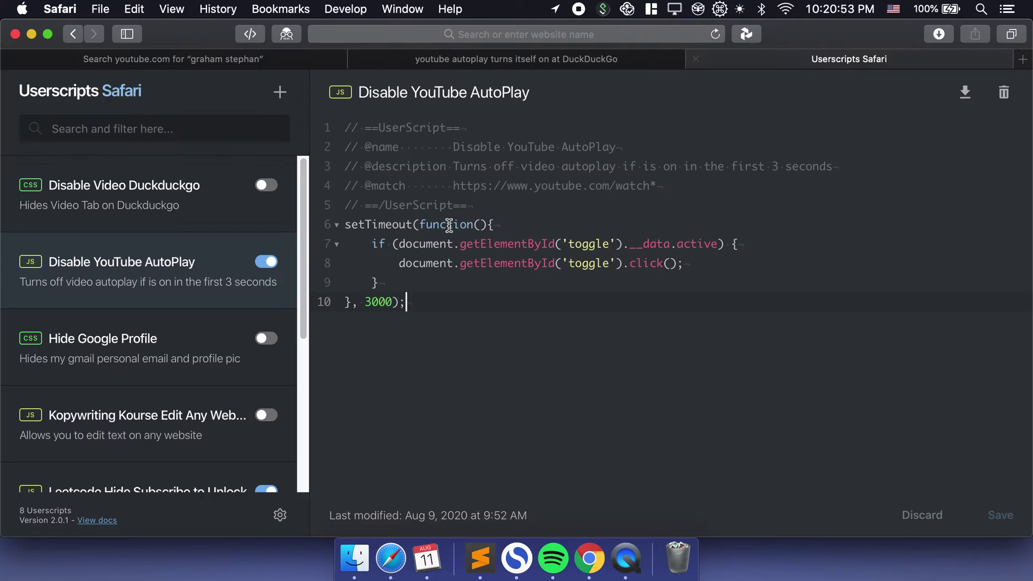
left_click_drag(343, 128, 401, 360)
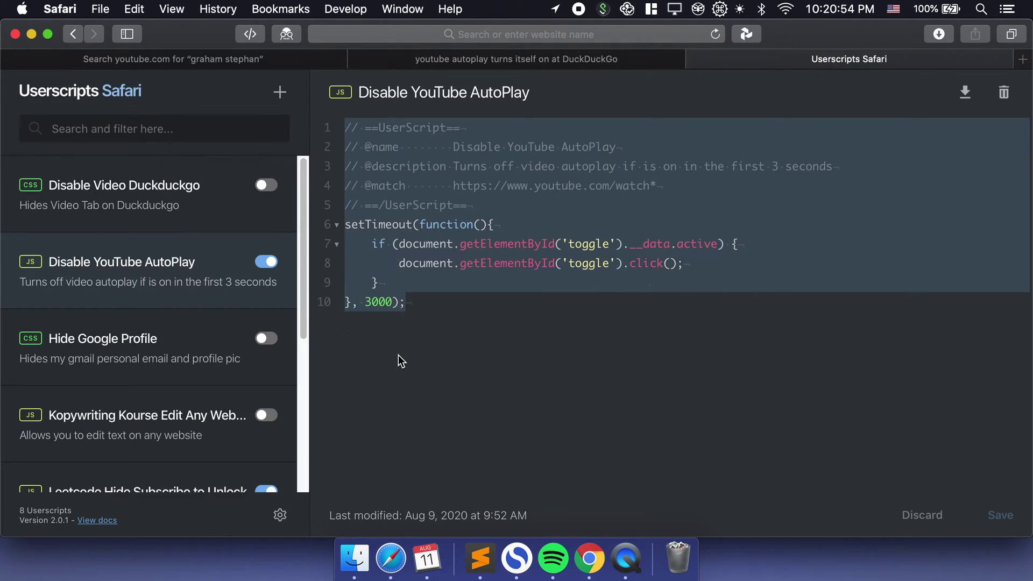
left_click(484, 328)
left_click(171, 60)
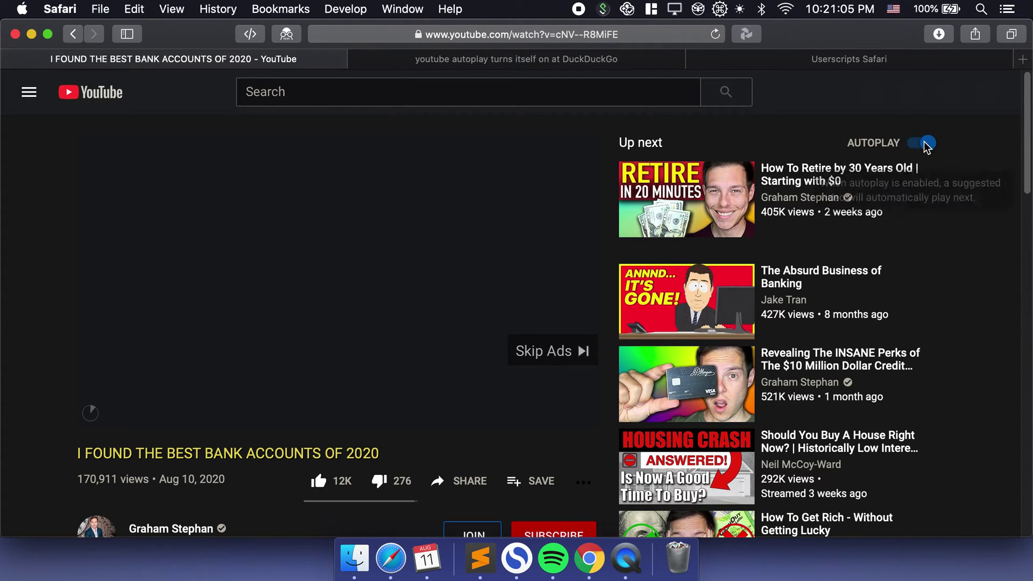
- Skip the YouTube ads with autoplay off, review the script again, then open Safari's Extensions preferences
left_click(928, 143)
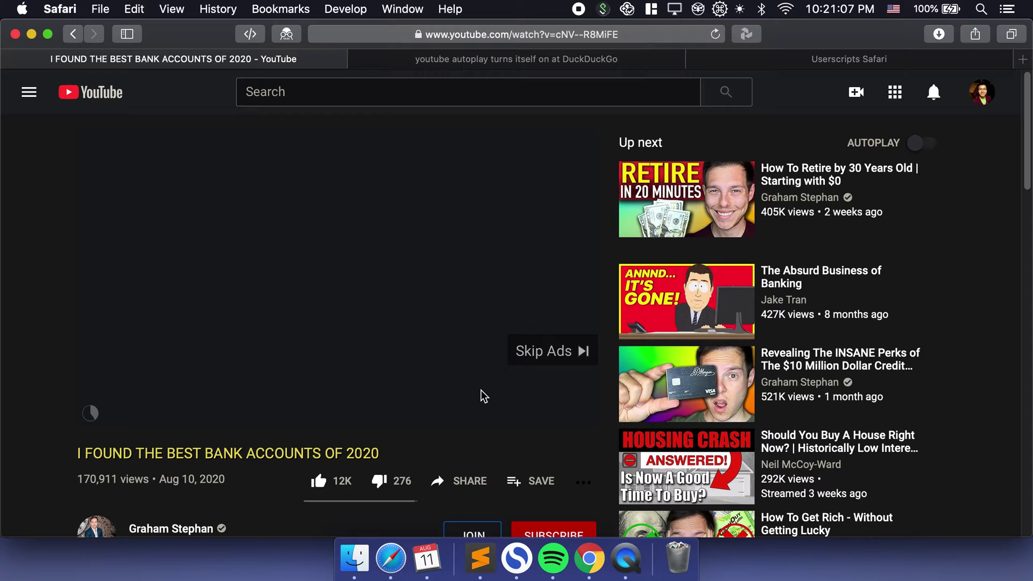
left_click(557, 351)
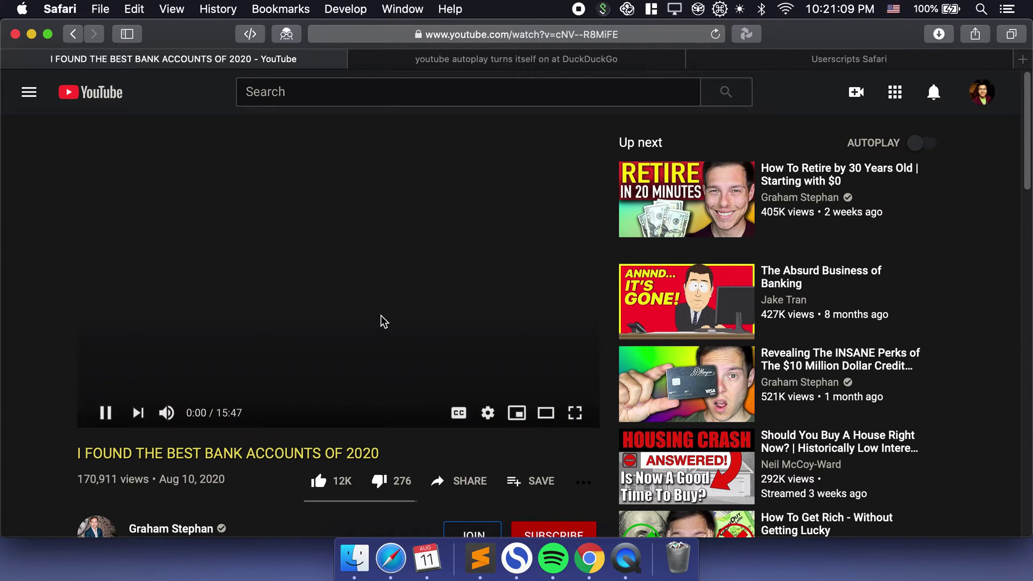
left_click(798, 60)
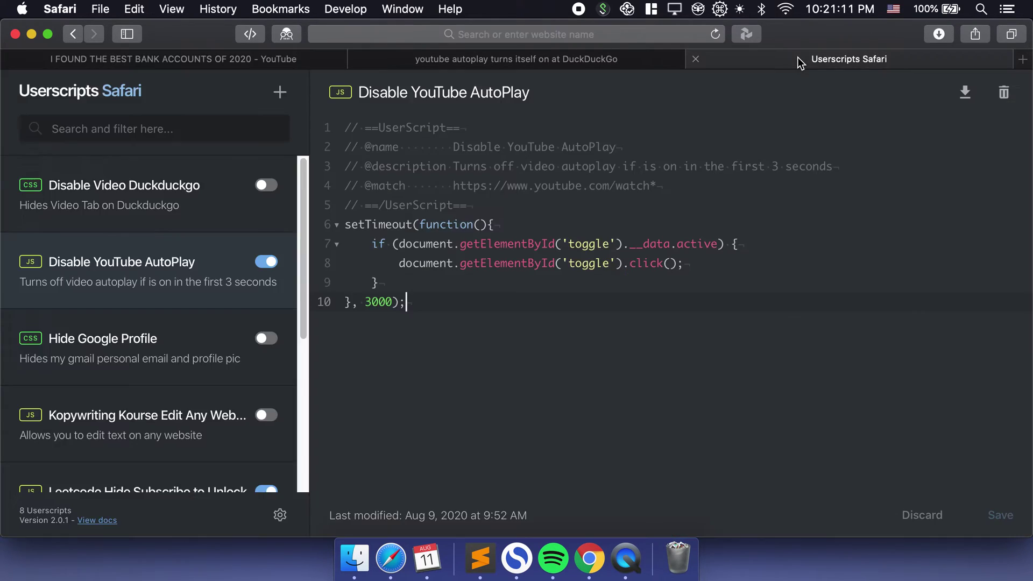
left_click_drag(480, 300, 273, 106)
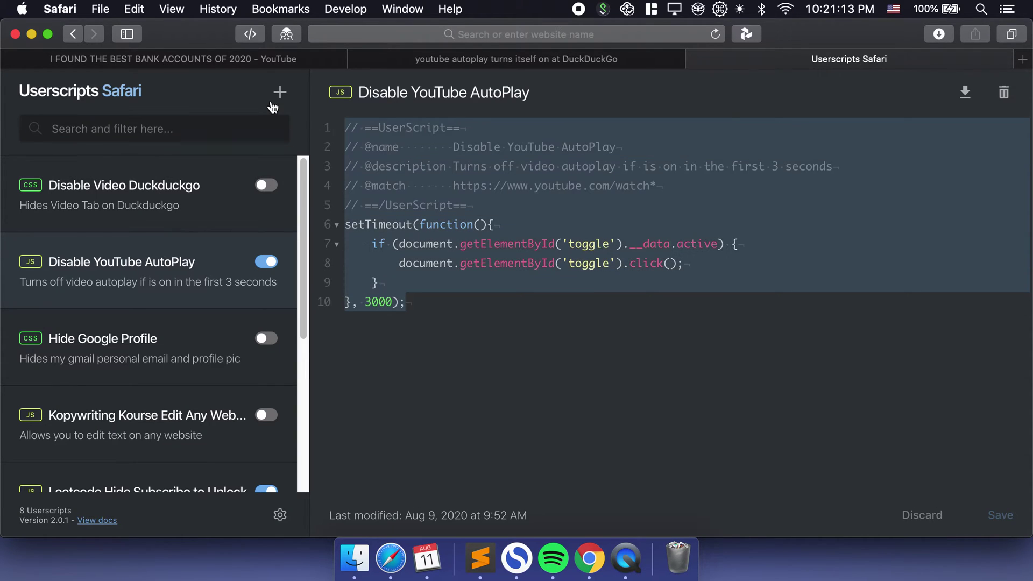
left_click(535, 293)
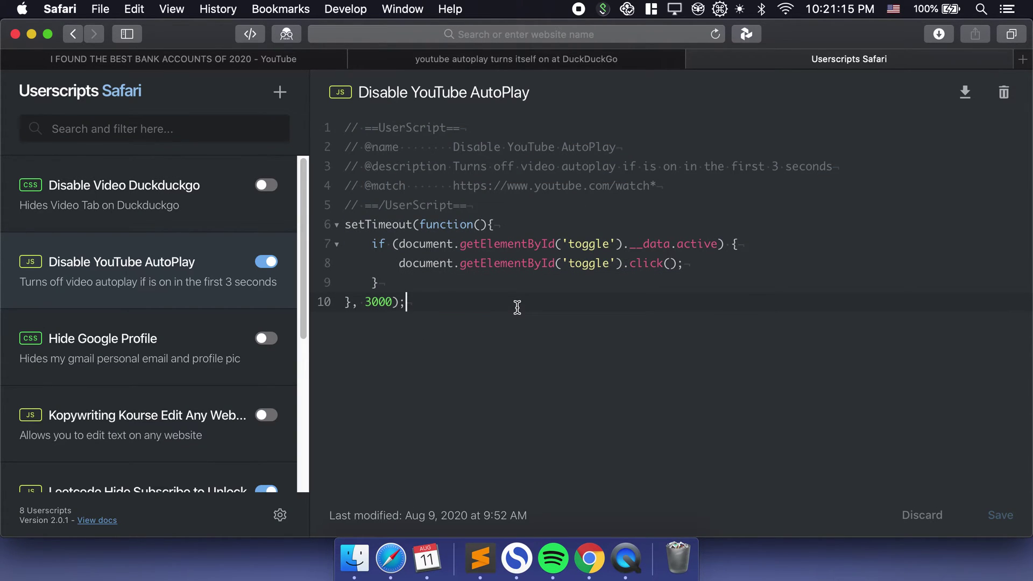
left_click(189, 64)
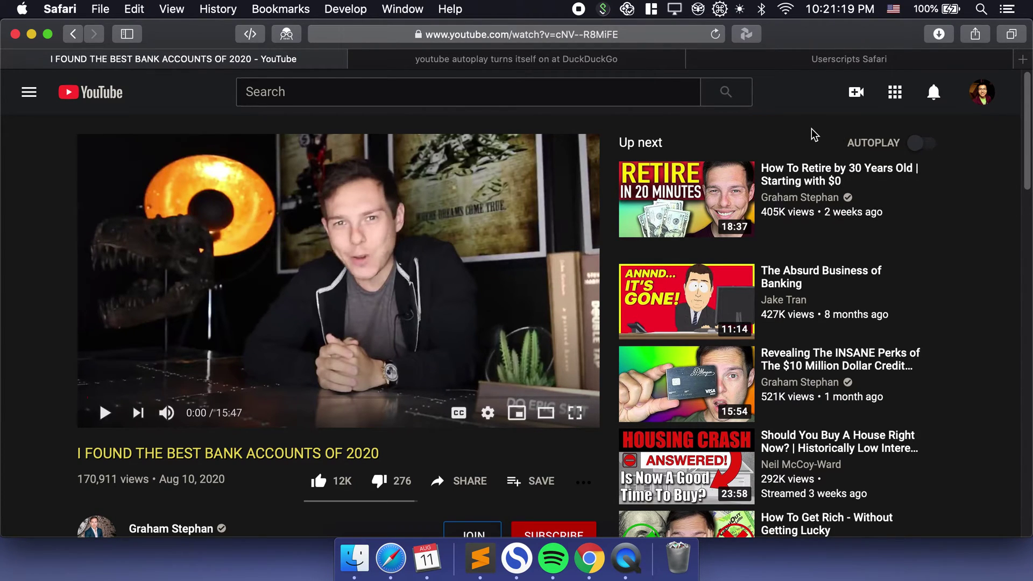
key("super+comma")
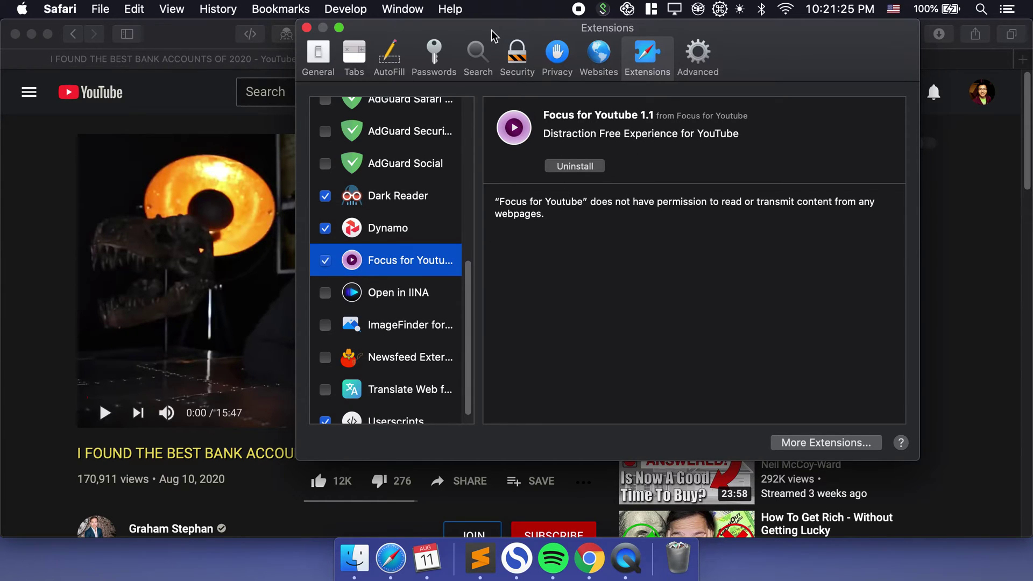
- Close Safari's Extensions preferences, skip the video's ads, and switch to Chrome's extension options
left_click_drag(491, 29, 474, 39)
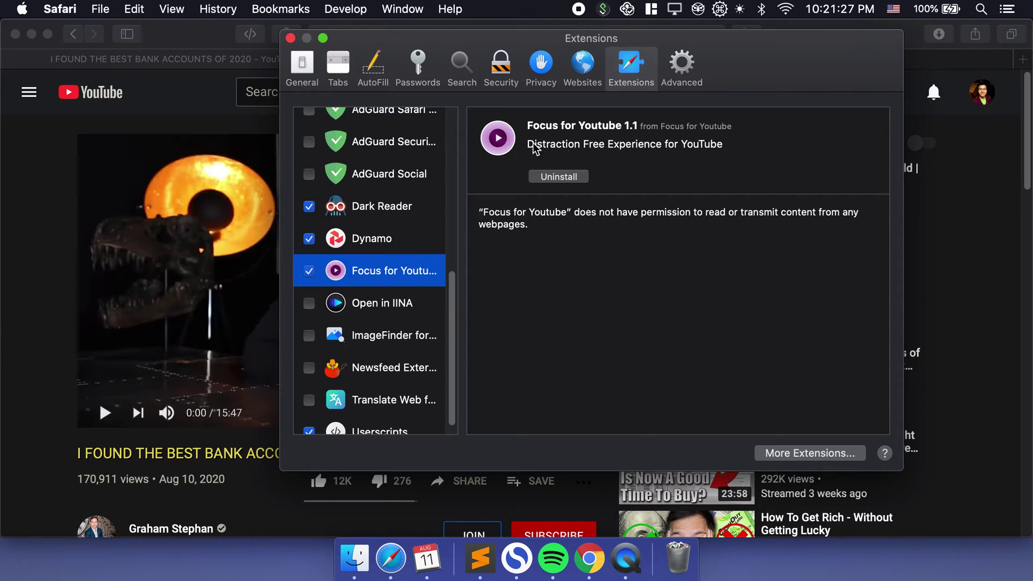
left_click(290, 38)
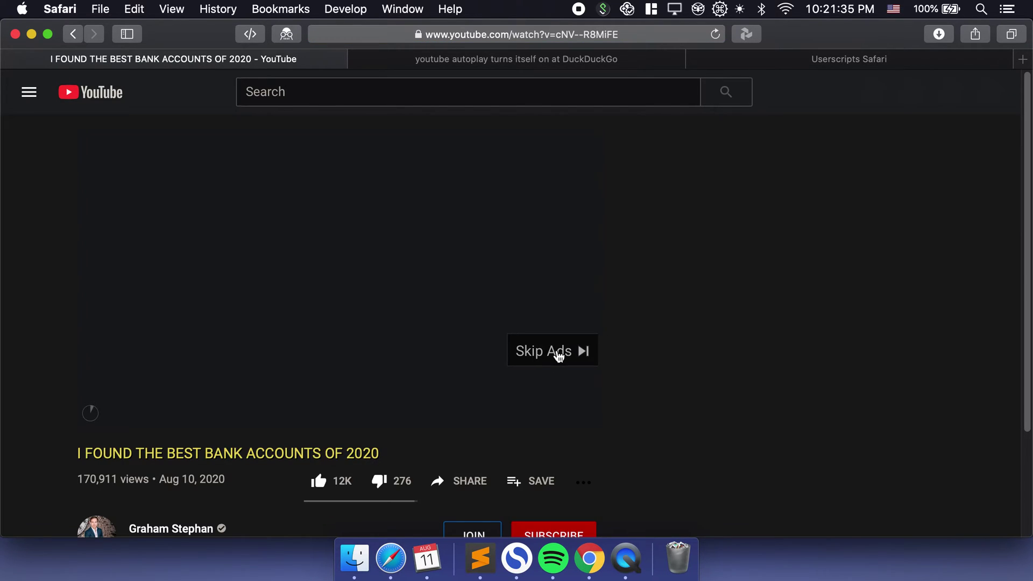
left_click(554, 352)
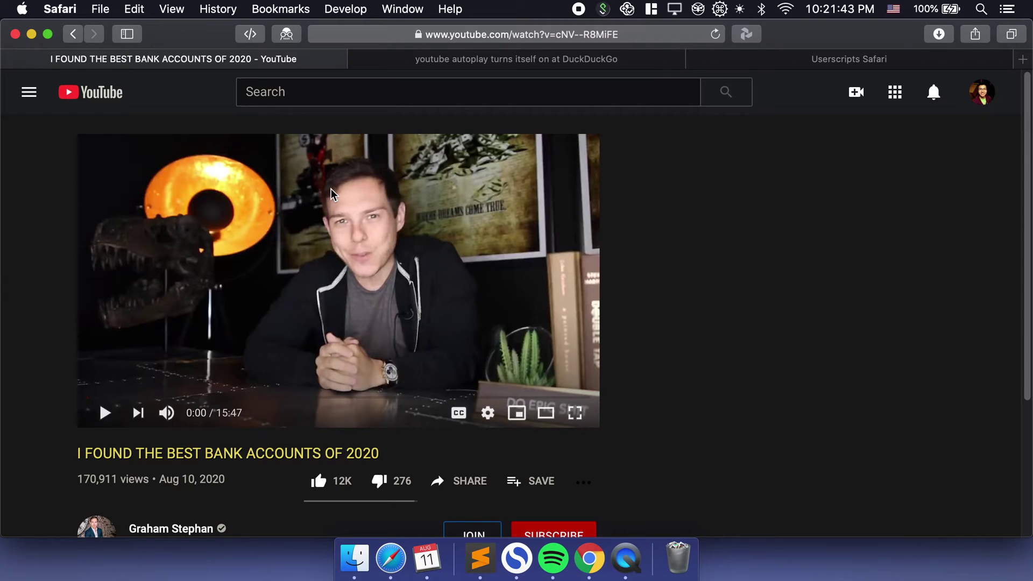
left_click(590, 560)
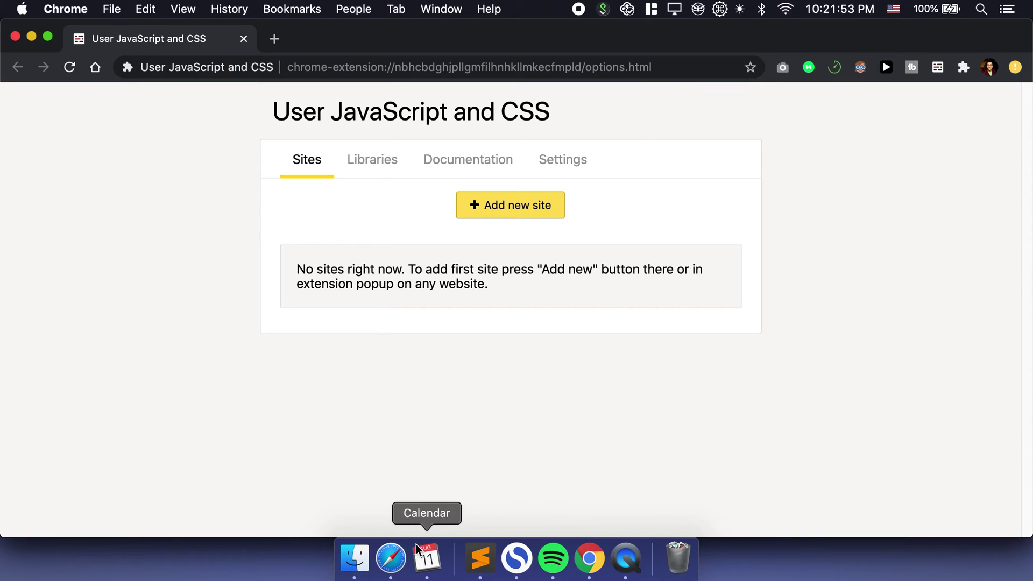
- Review the whole autoplay userscript in Safari, then return to Chrome's User JavaScript and CSS page
left_click(390, 558)
left_click(762, 58)
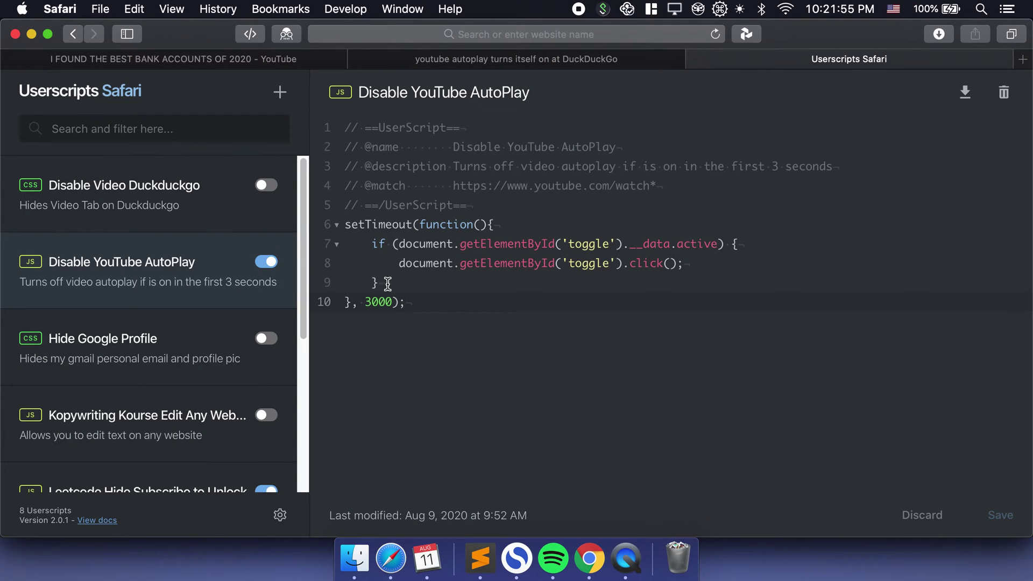
left_click_drag(491, 301, 311, 32)
left_click(592, 422)
left_click(590, 562)
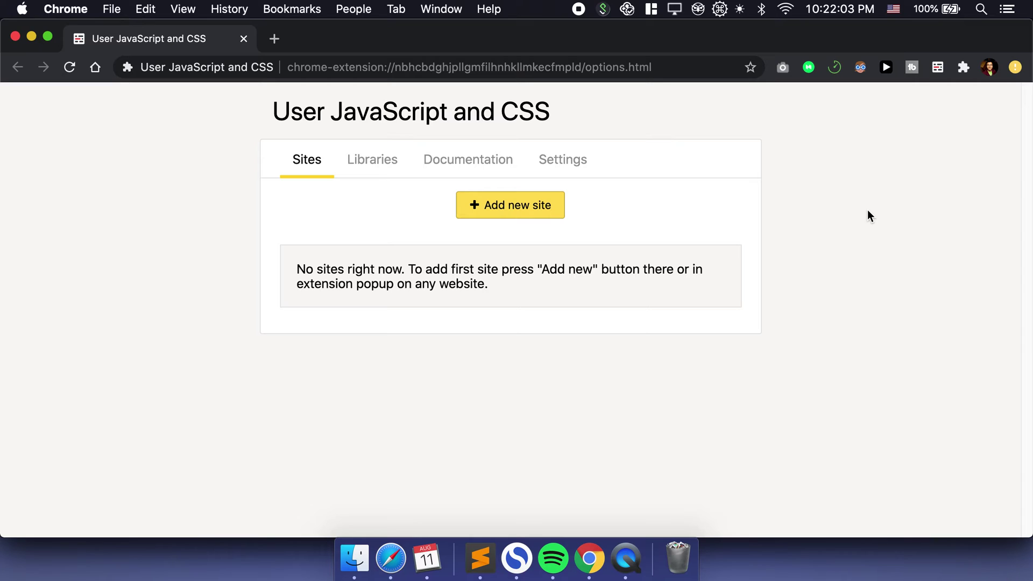
- In a new Chrome tab, search YouTube for 'graham stephan' and pause the bank accounts video at 0:01
left_click(276, 38)
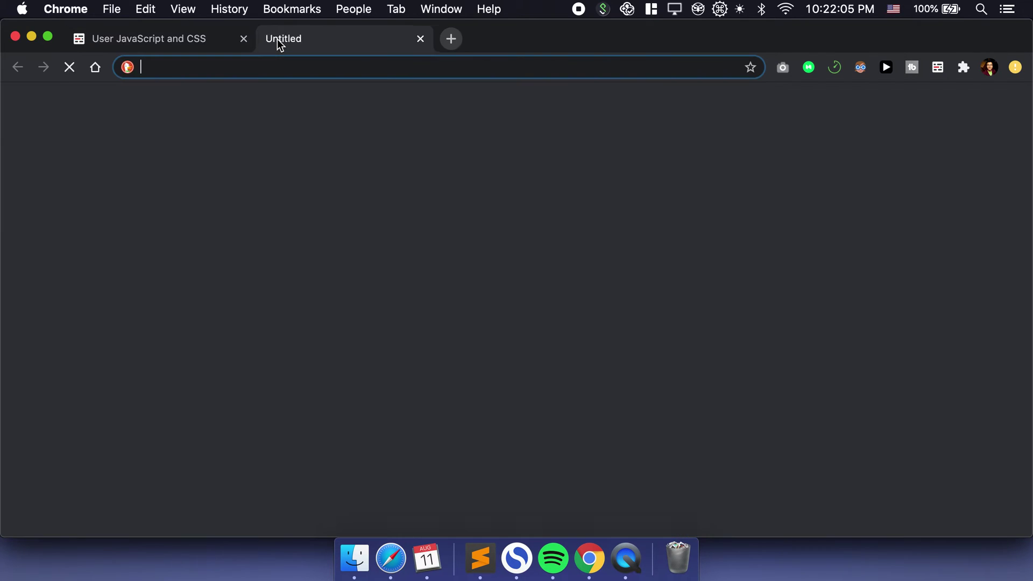
type("you")
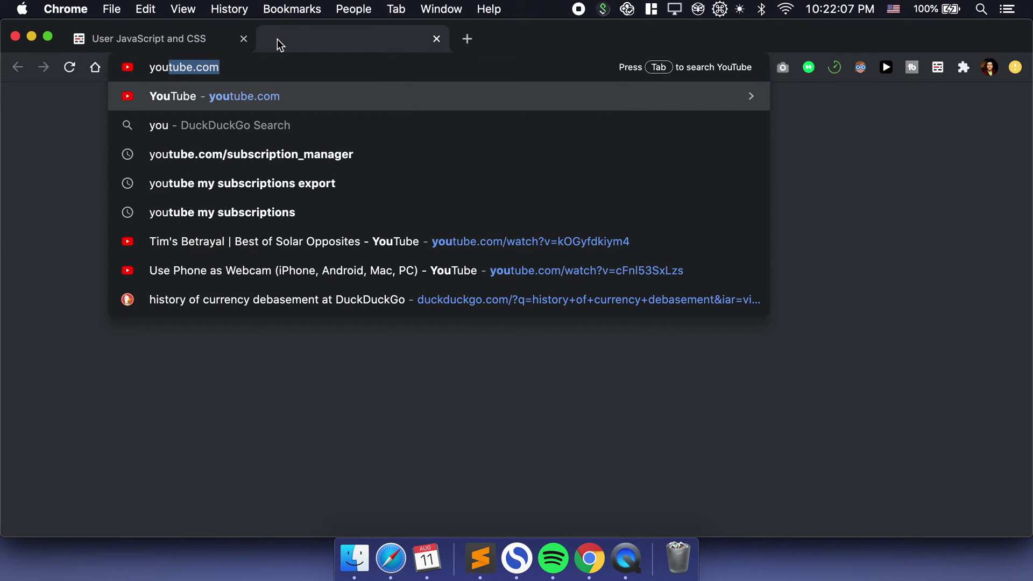
key("Tab")
type("graham step")
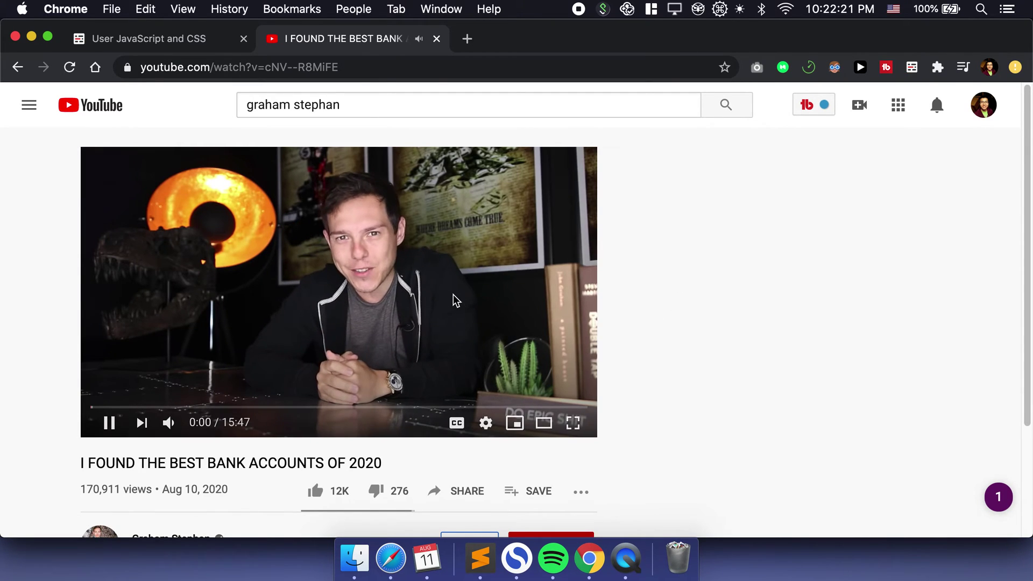
left_click(338, 300)
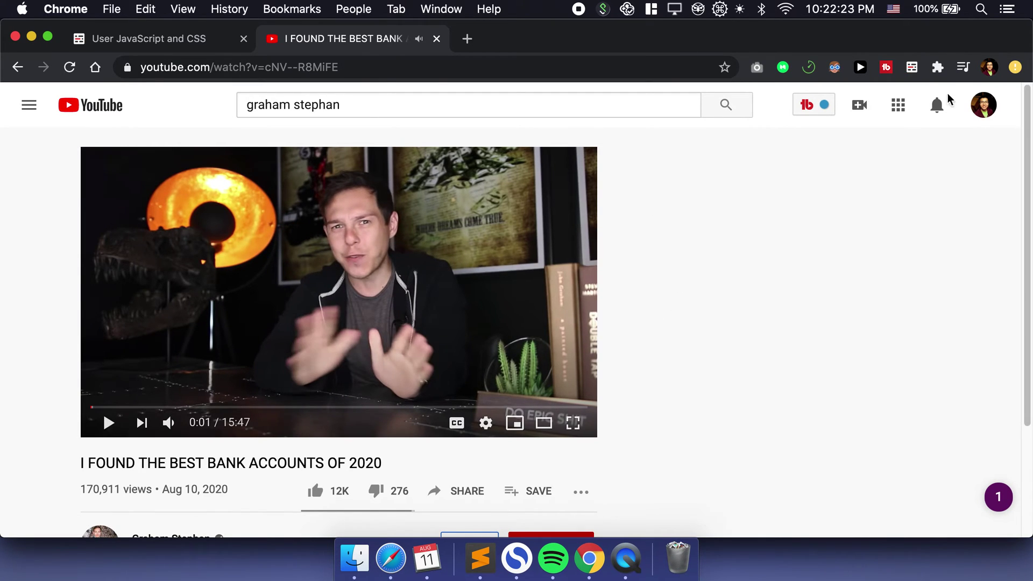
- Deactivate the DF Tube filter so recommendations show, then switch YouTube Autoplay on
left_click(861, 68)
left_click(737, 237)
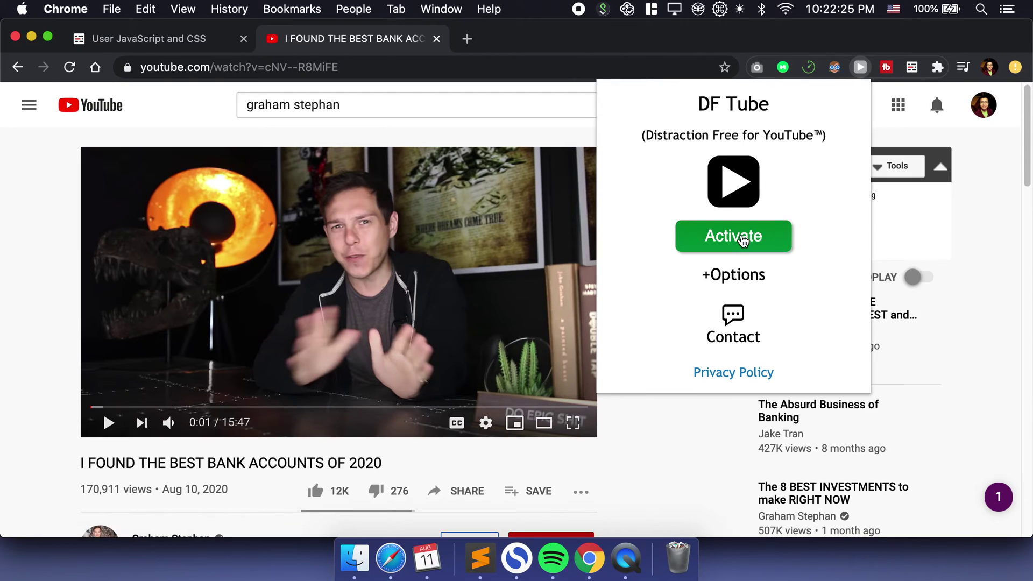
left_click(1002, 135)
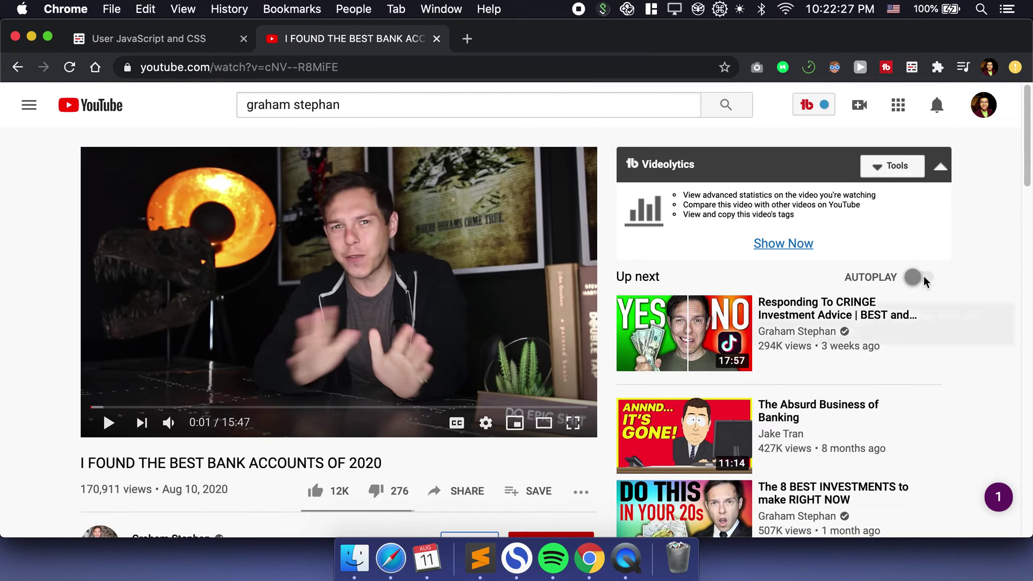
left_click(860, 68)
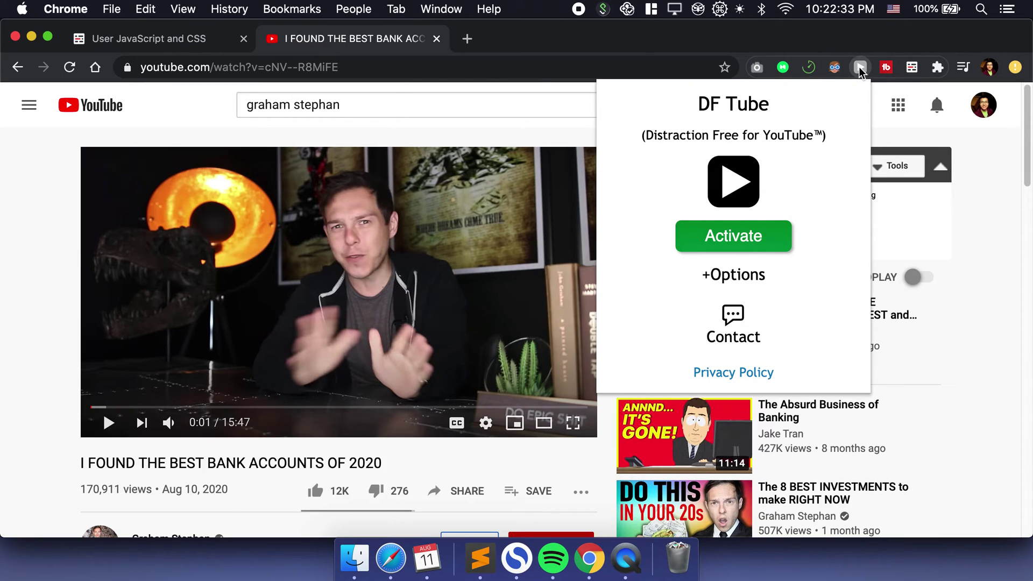
left_click(860, 68)
left_click(921, 277)
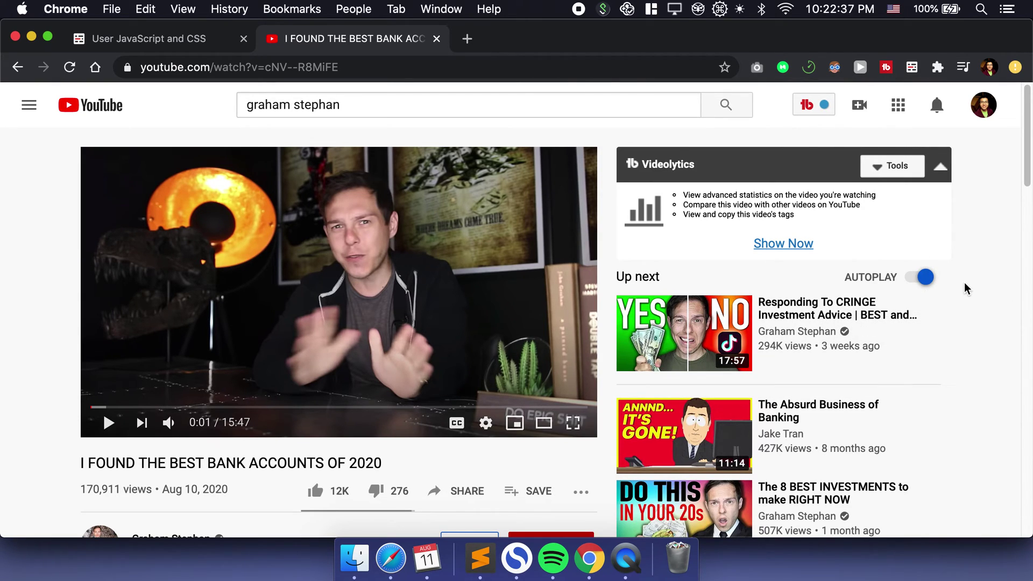
- Create a new rule and paste the setTimeout code from Safari's userscript into its JavaScript pane
left_click(912, 69)
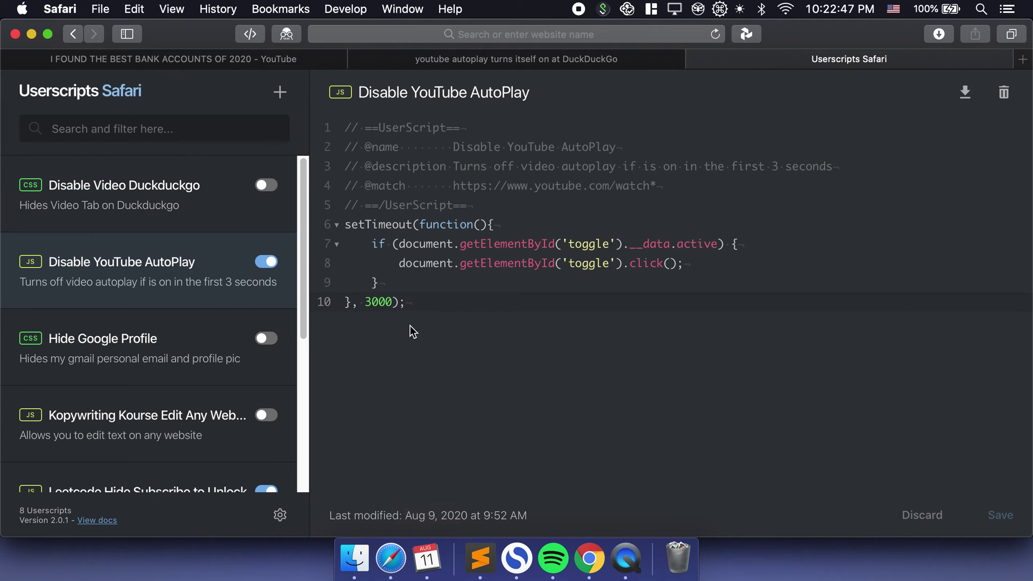
left_click_drag(420, 307, 331, 238)
key("super+c")
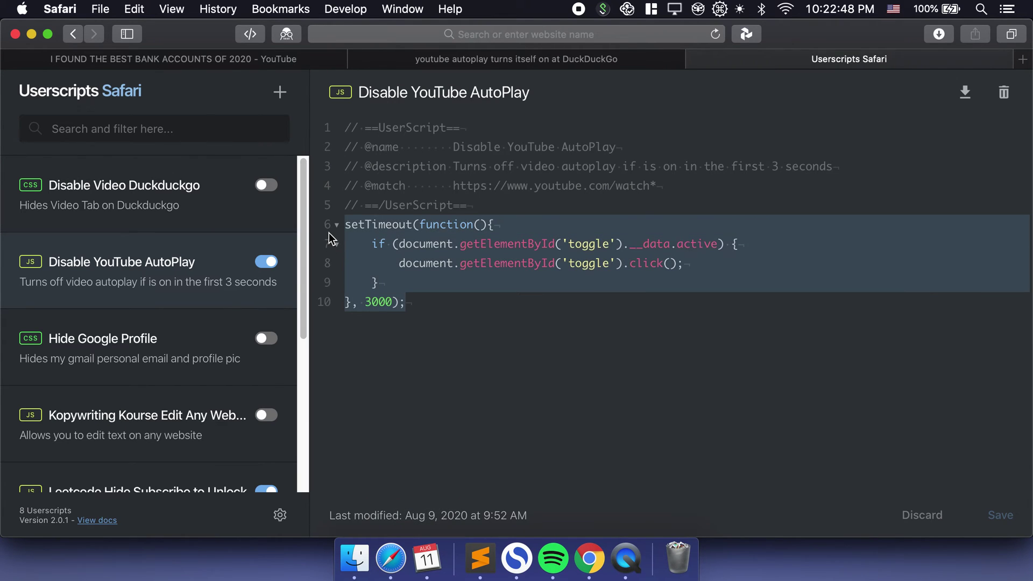
left_click(472, 285)
left_click(589, 559)
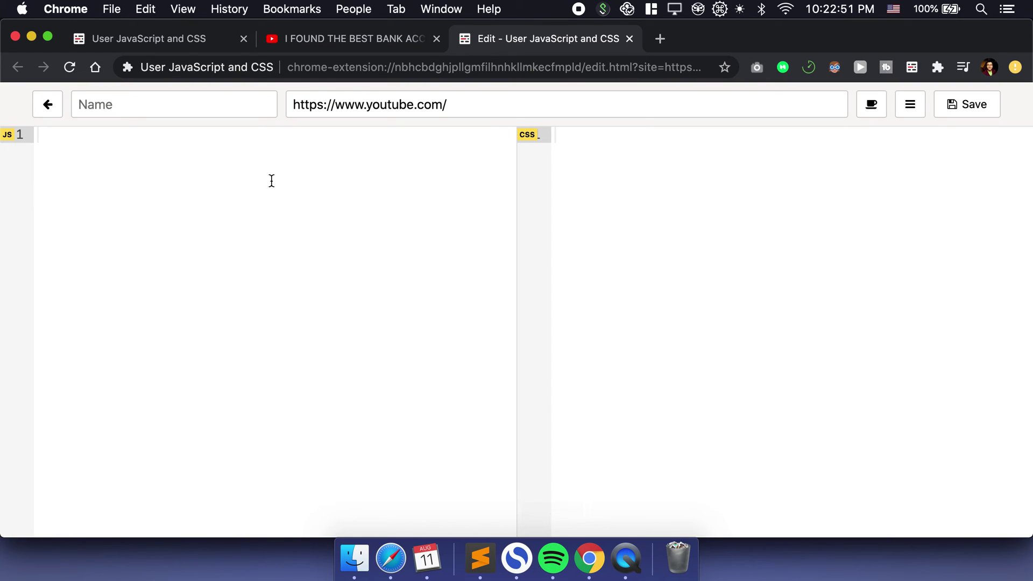
key("super+v")
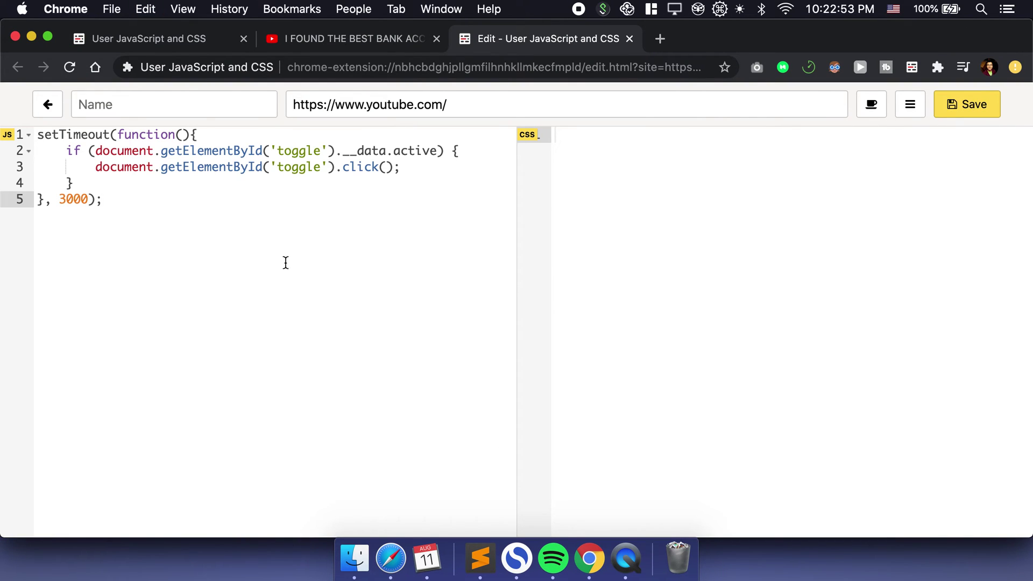
left_click(976, 109)
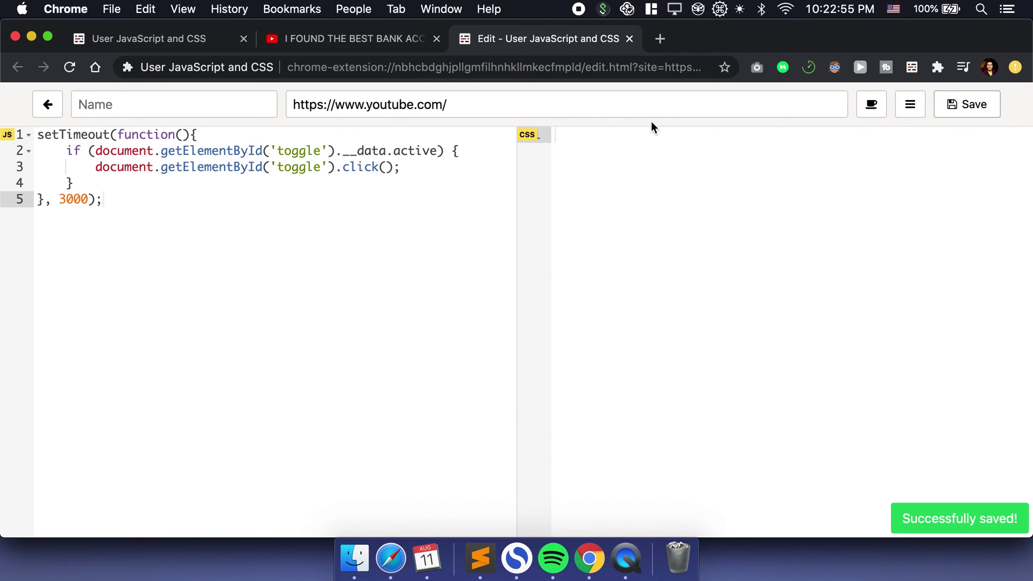
left_click_drag(492, 106, 255, 91)
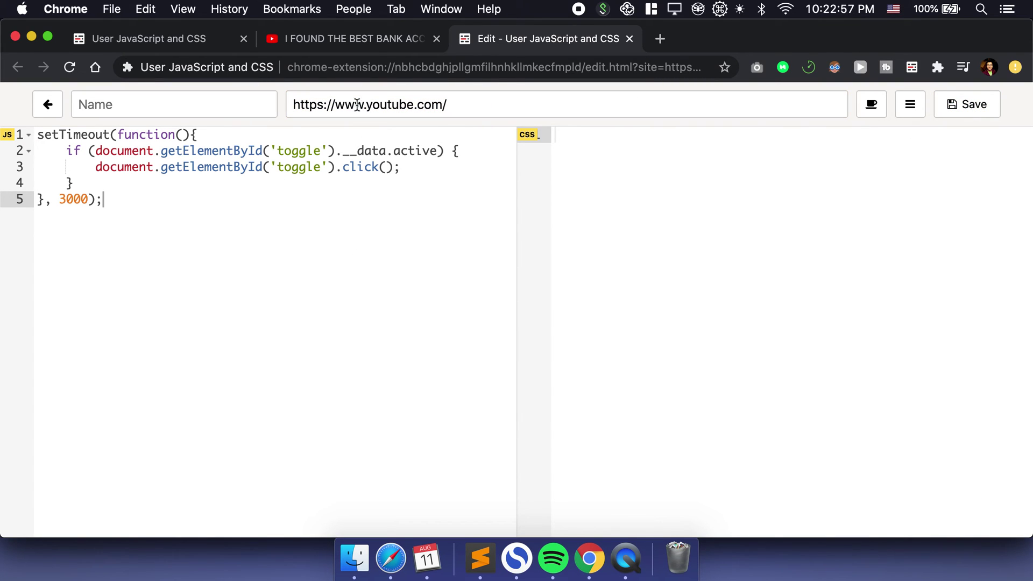
left_click(356, 39)
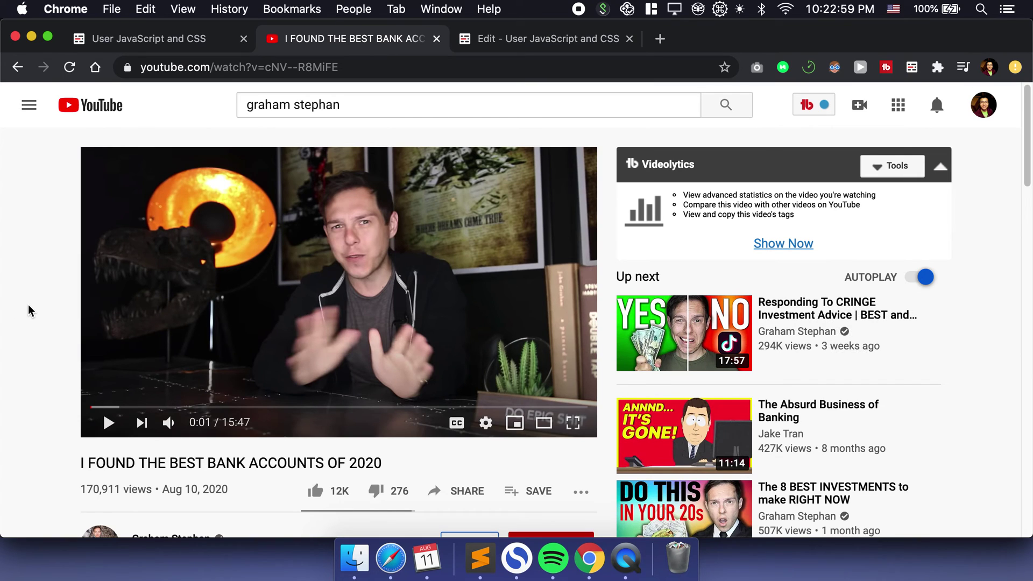
- Reload YouTube so the script turns Autoplay off, then review the saved script code
key("super+r")
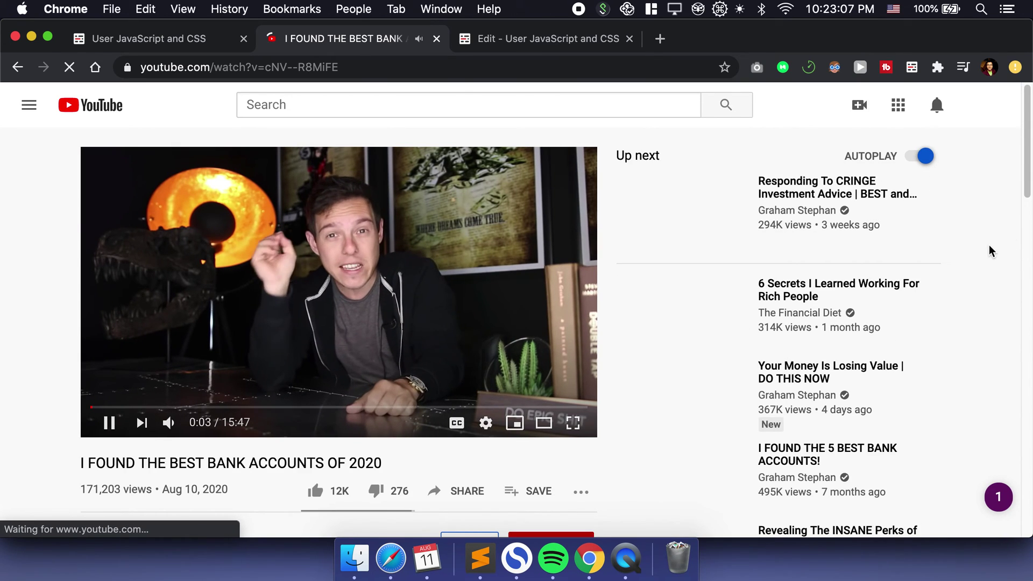
left_click(923, 160)
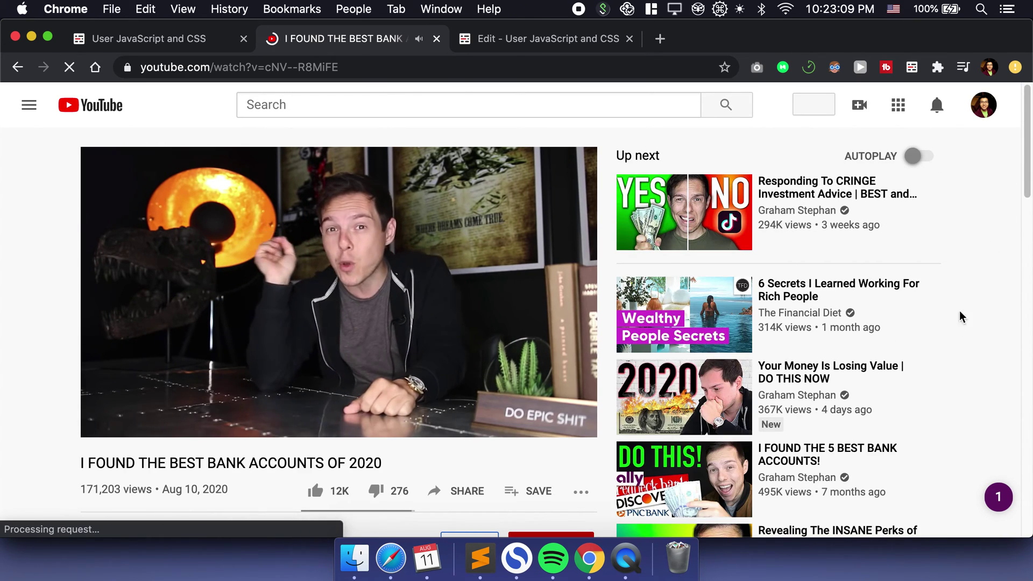
left_click(560, 42)
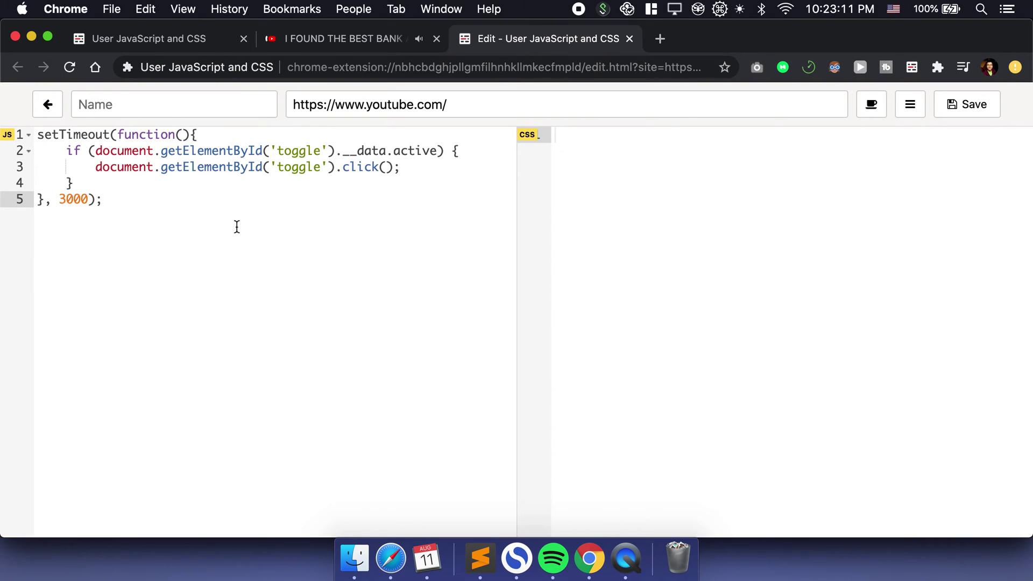
key("super+a")
- Pause the YouTube video and jump to 15:26 of 15:47
left_click(372, 46)
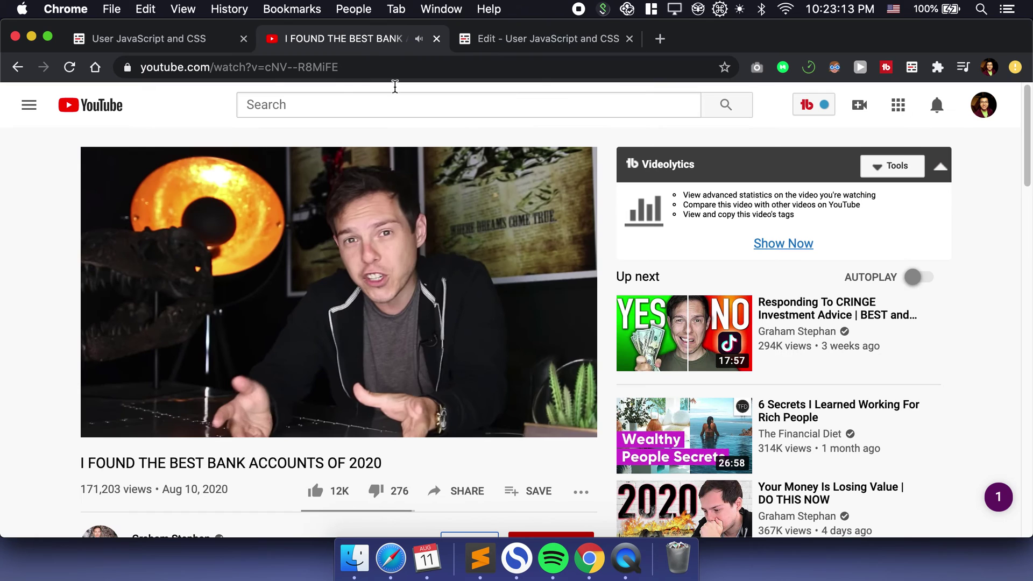
left_click(358, 274)
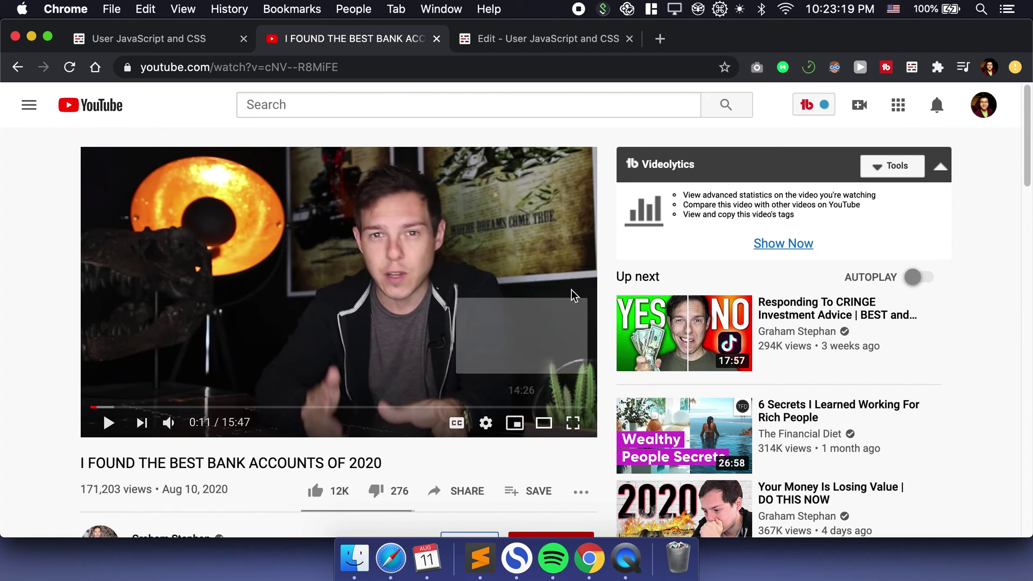
left_click(577, 408)
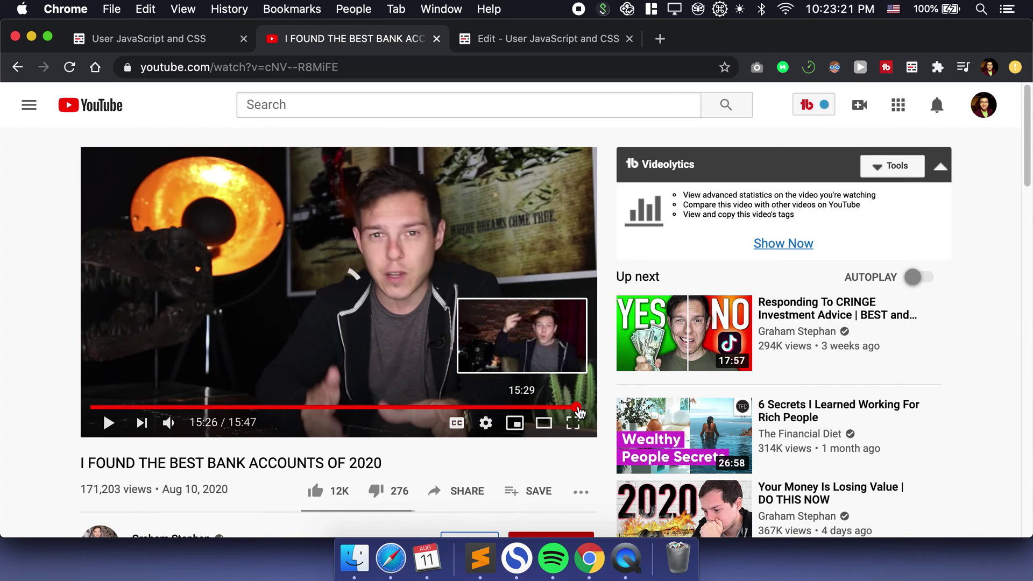
- Skip to the very end of the video so it stops on the suggestions screen
left_click(595, 406)
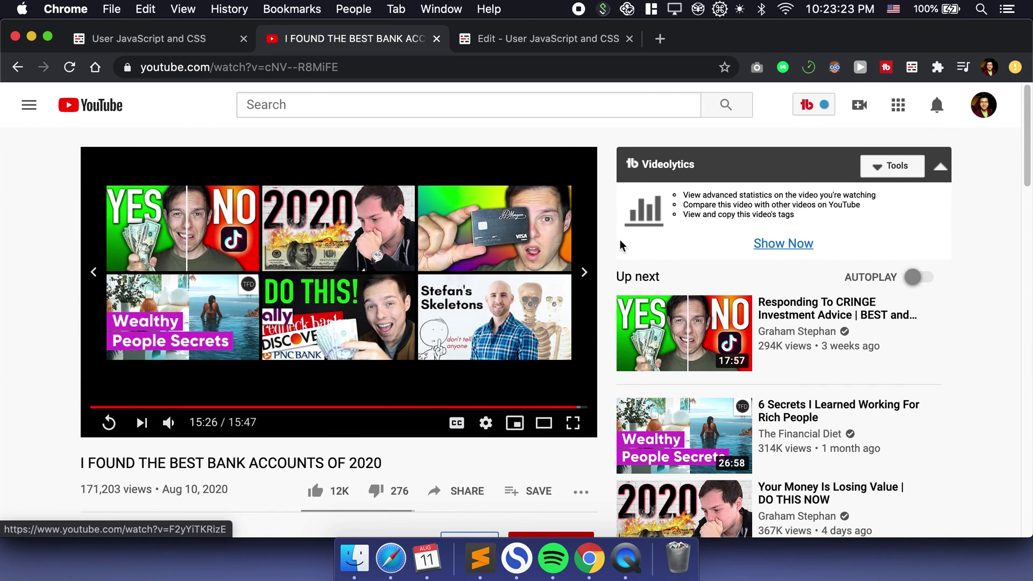